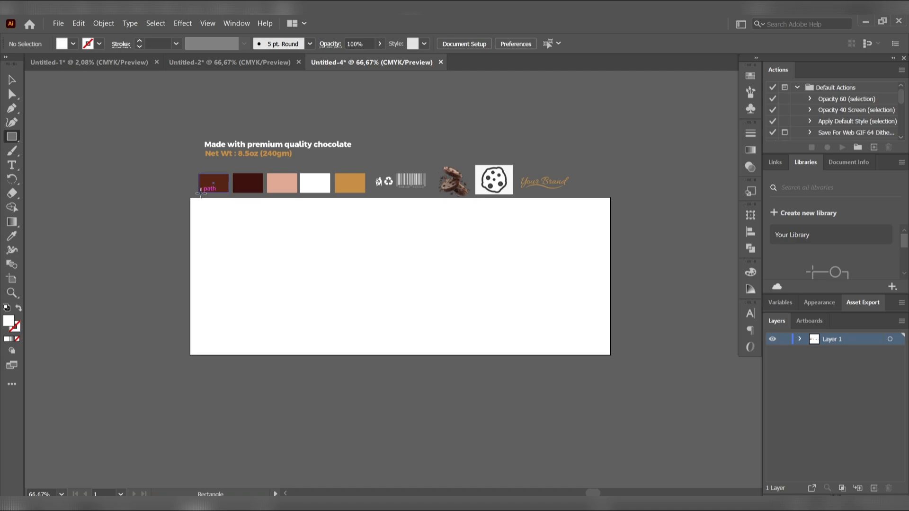
# Cover the whole artboard with a rectangle filled with the brown of the first colour swatch, aligning its upper edge to the artboard.
pyautogui.press('i')
pyautogui.click(209, 187)
pyautogui.press('b')
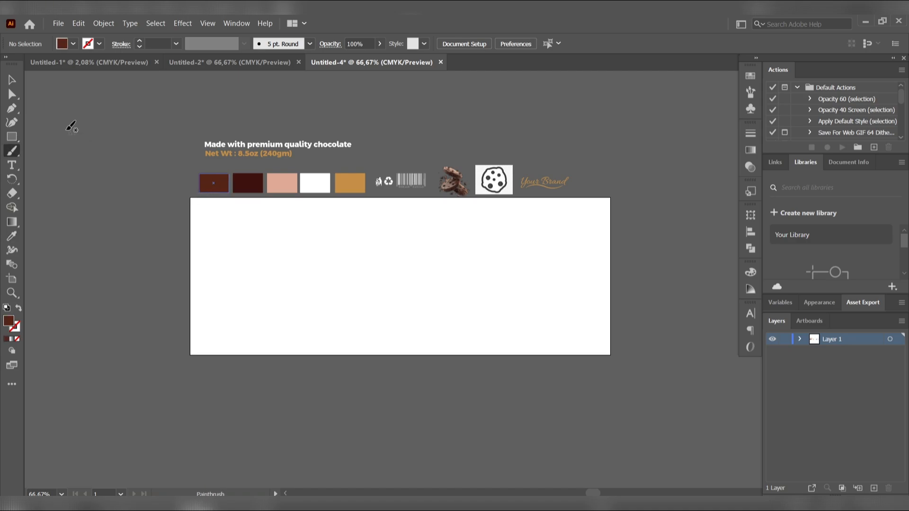
pyautogui.click(12, 137)
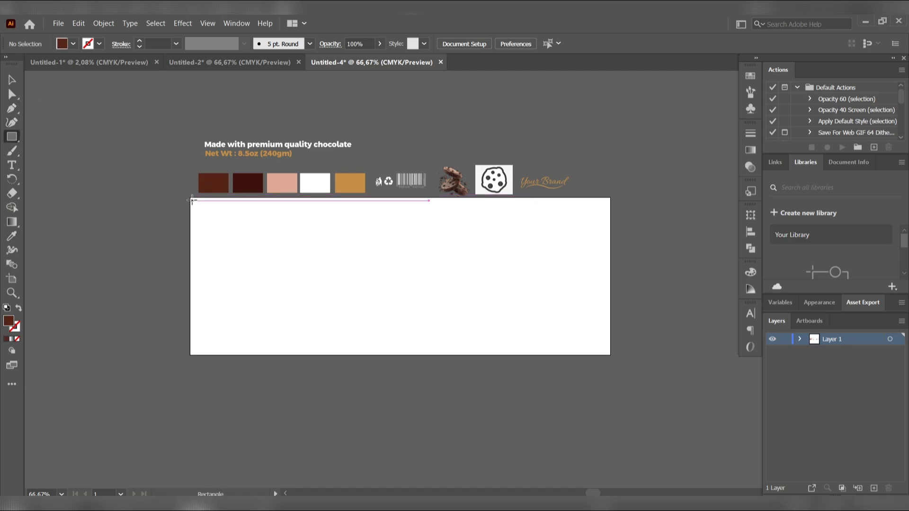
pyautogui.moveTo(190, 198); pyautogui.dragTo(611, 355)
pyautogui.click(12, 81)
pyautogui.click(103, 124)
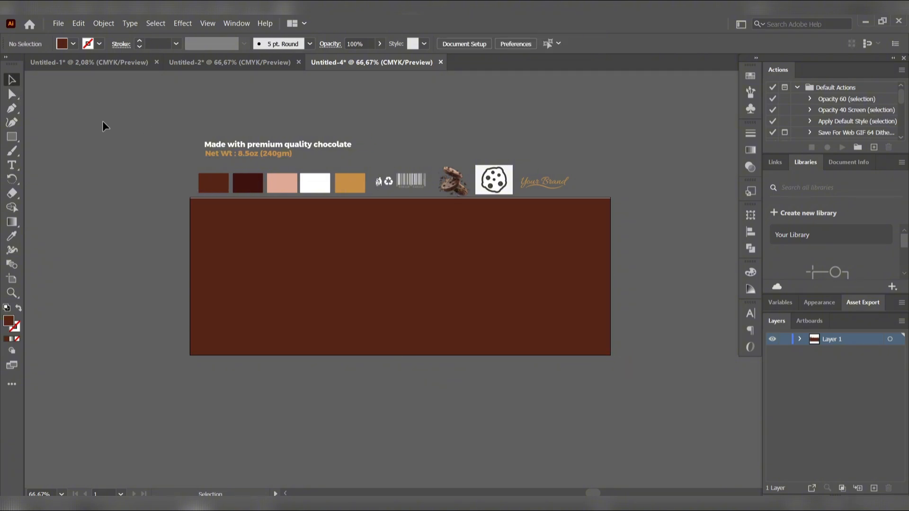
pyautogui.click(351, 262)
pyautogui.moveTo(401, 198); pyautogui.dragTo(404, 198)
pyautogui.click(161, 197)
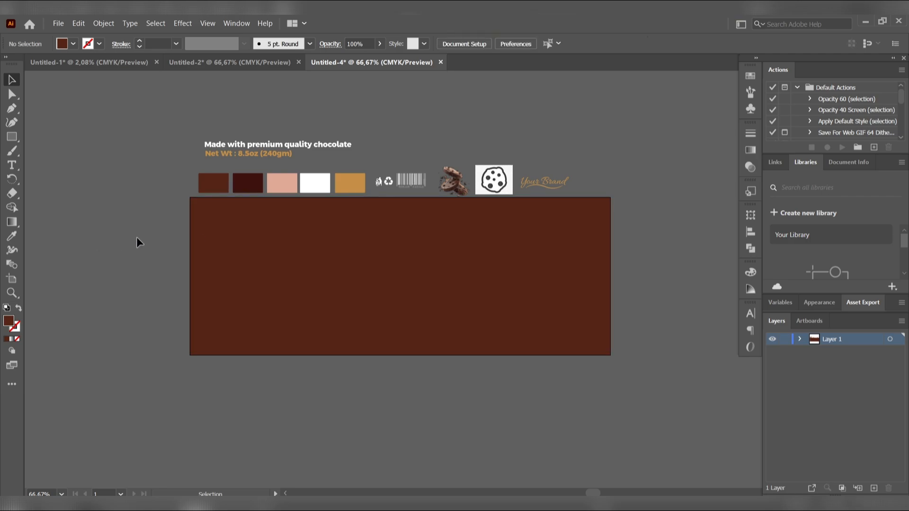
# Move the cookie icon image onto the brown background and bring it in front of the rectangle.
pyautogui.moveTo(495, 192); pyautogui.dragTo(488, 247)
pyautogui.rightClick(481, 252)
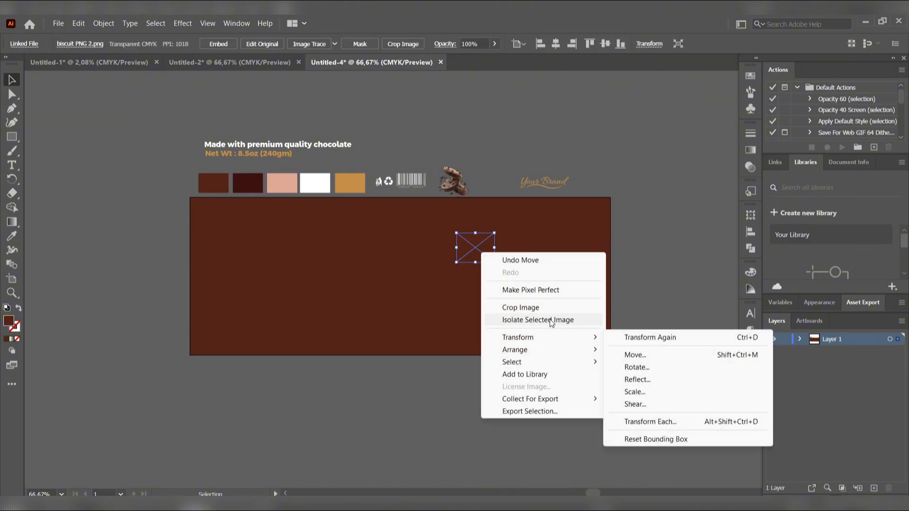
pyautogui.moveTo(576, 349)
pyautogui.click(623, 350)
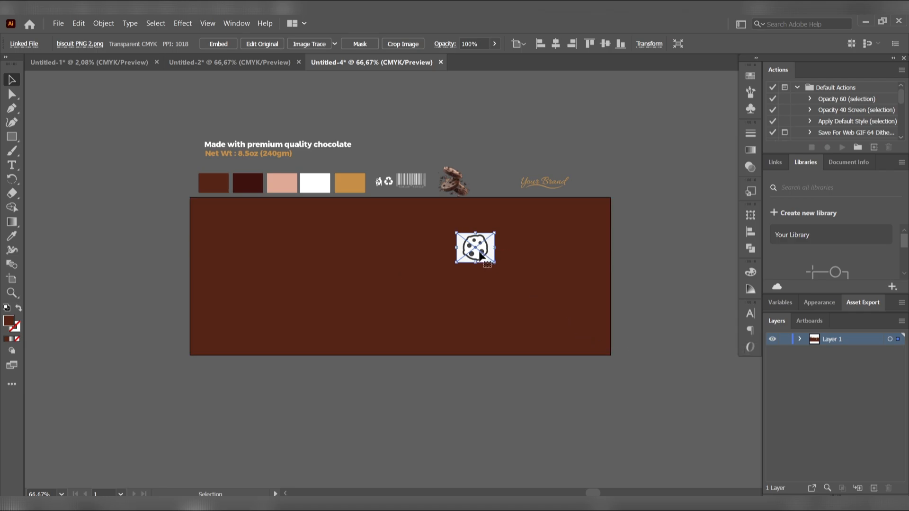
# Trace and expand the cookie image, and remove its white surround and white interior with the Shape Builder.
pyautogui.click(311, 44)
pyautogui.click(311, 42)
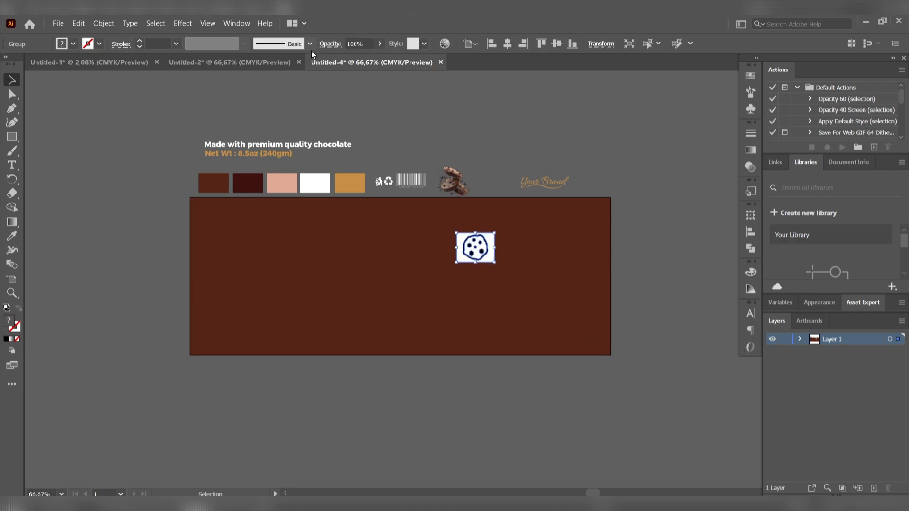
pyautogui.scroll(1, 488, 258)
pyautogui.scroll(3, 488, 258)
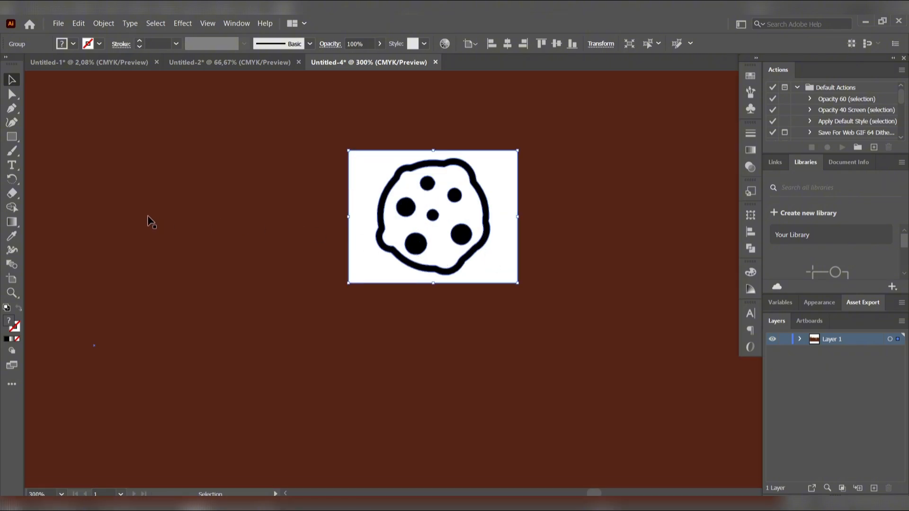
pyautogui.click(12, 207)
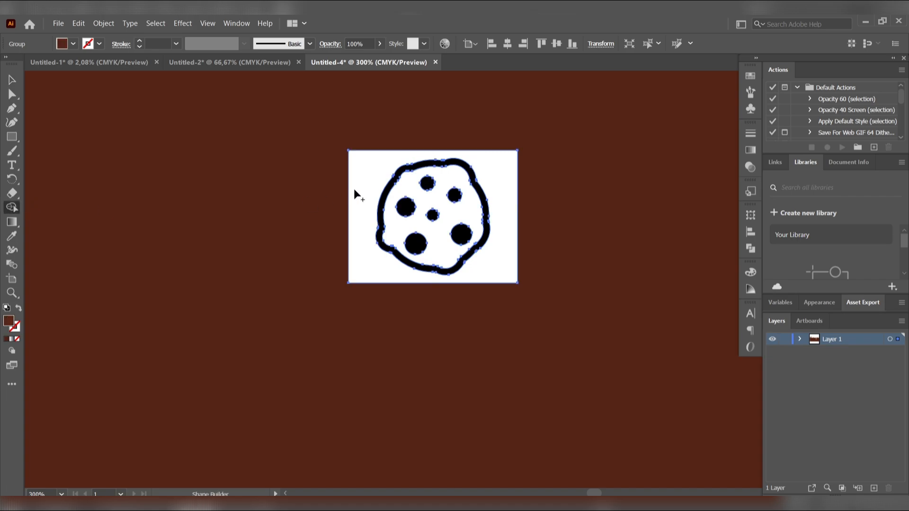
pyautogui.keyDown('alt'); pyautogui.click(366, 190); pyautogui.keyUp('alt')
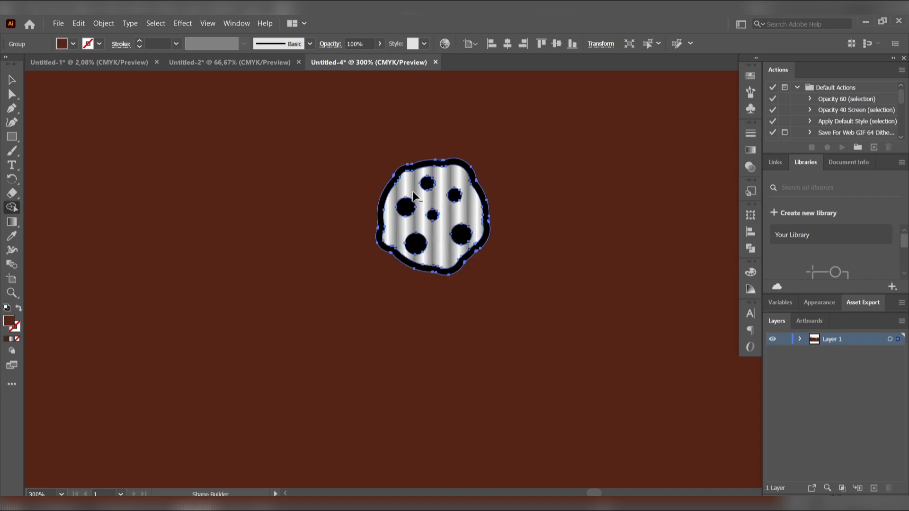
pyautogui.keyDown('alt'); pyautogui.click(416, 194); pyautogui.keyUp('alt')
pyautogui.click(11, 79)
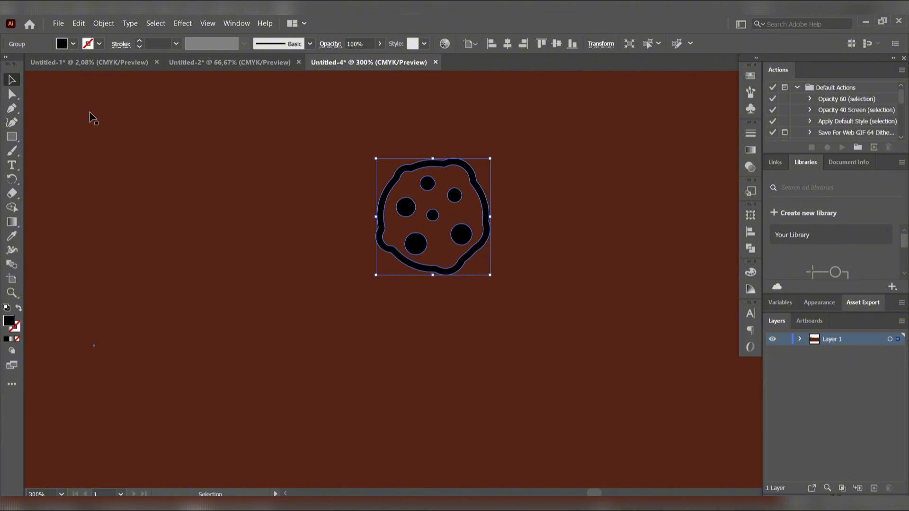
# Recolour the cookie outline with the dark maroon sampled from the second colour swatch.
pyautogui.scroll(2, 184, 118)
pyautogui.keyDown('alt'); pyautogui.scroll(-3, 184, 118); pyautogui.keyUp('alt')
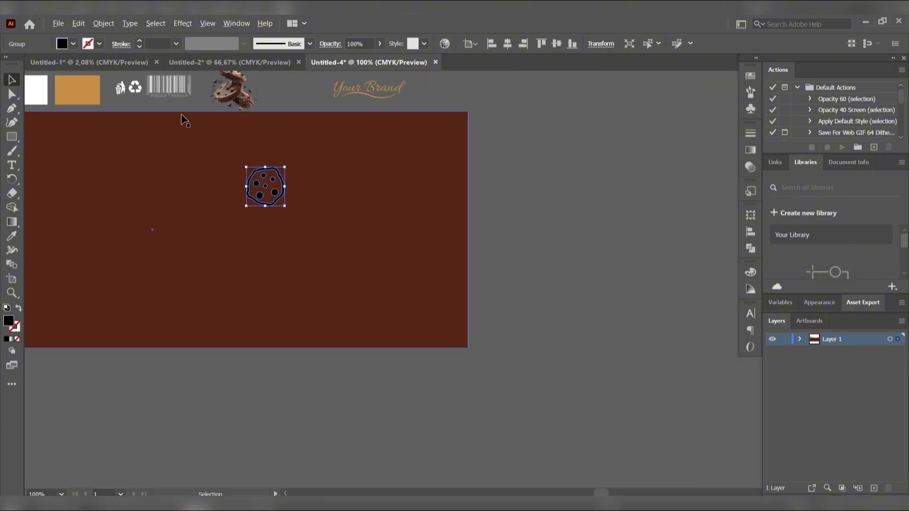
pyautogui.moveTo(118, 128); pyautogui.dragTo(375, 213)
pyautogui.press('i')
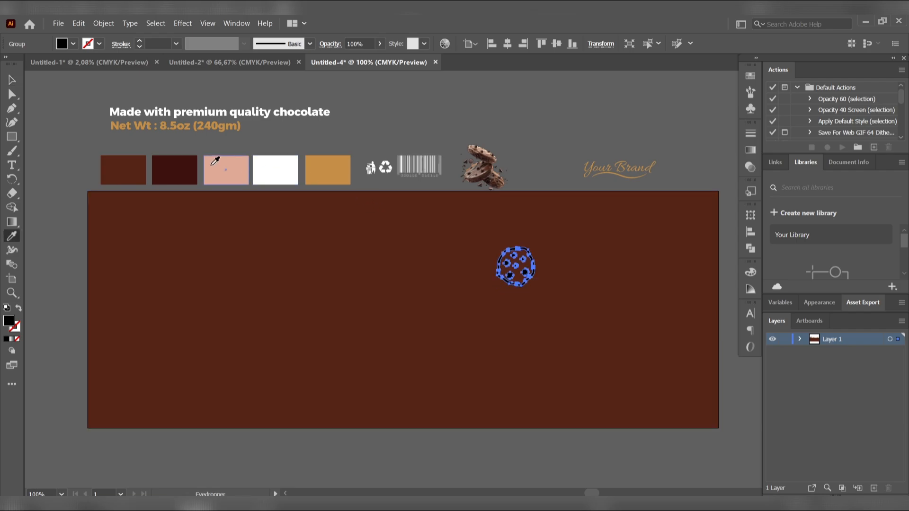
pyautogui.click(182, 167)
pyautogui.click(12, 80)
pyautogui.click(104, 87)
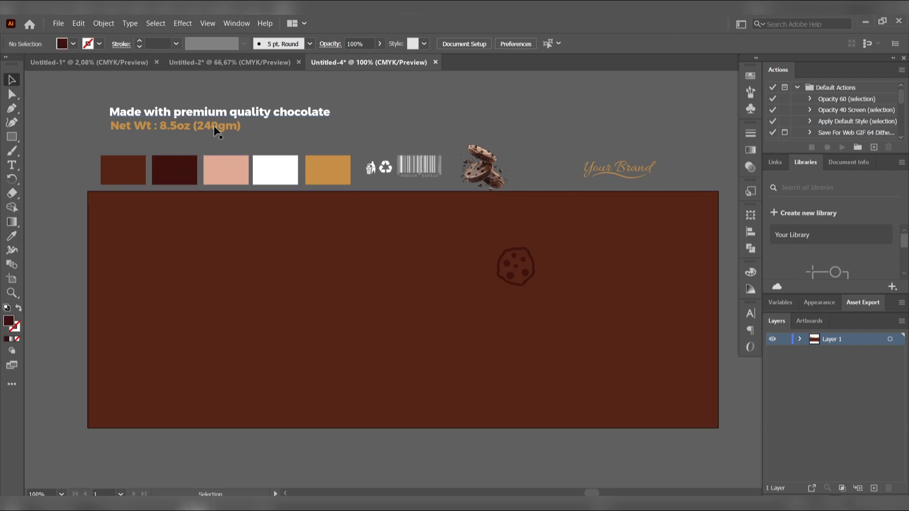
# Make a new pattern from the maroon cookie outline.
pyautogui.click(535, 273)
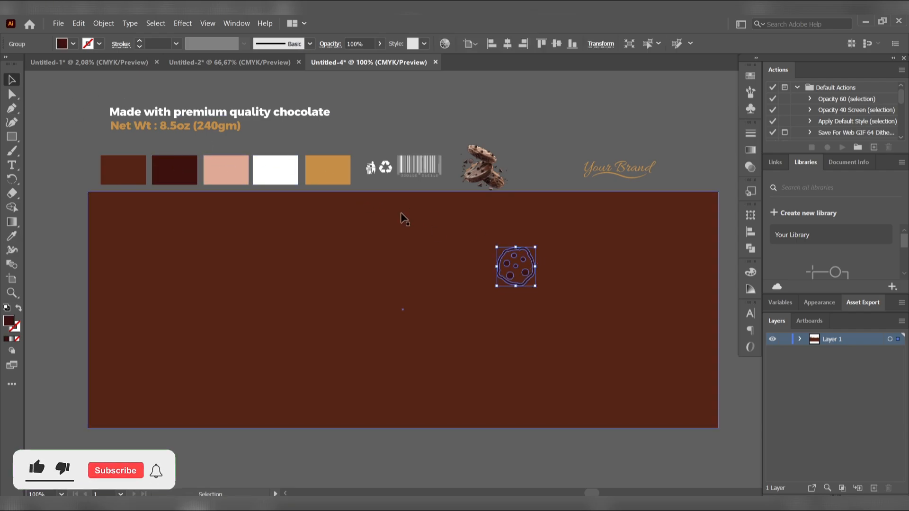
pyautogui.click(103, 21)
pyautogui.click(91, 21)
pyautogui.click(91, 23)
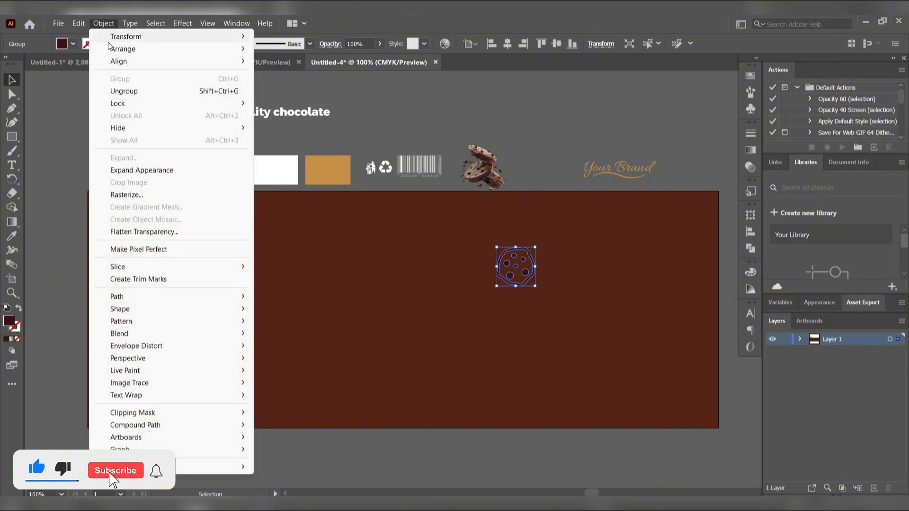
pyautogui.moveTo(227, 321)
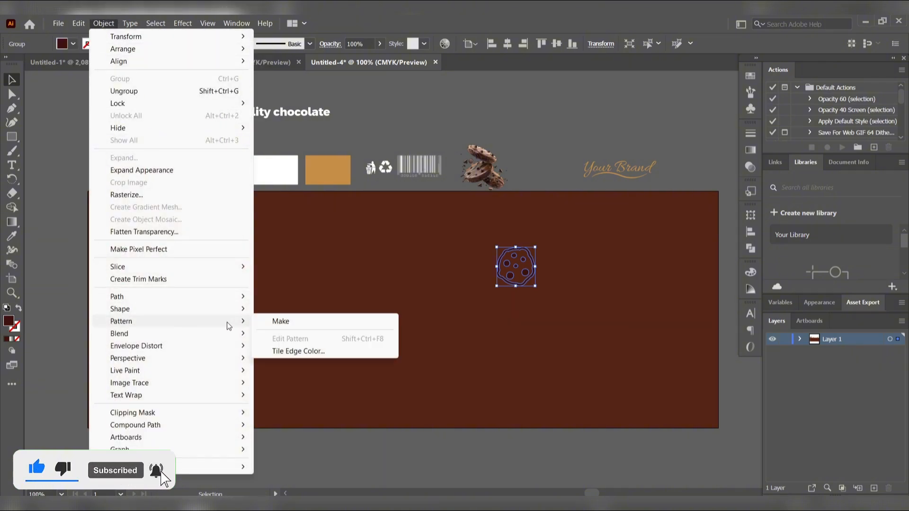
pyautogui.click(268, 317)
pyautogui.click(568, 286)
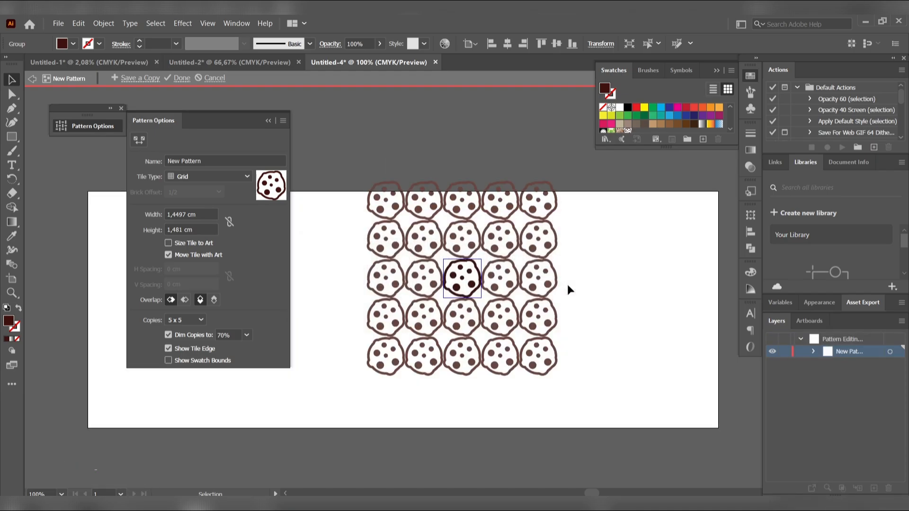
# Set the pattern's tile type to Hex by Row, enlarge the tile to about 1.95 cm high to space the cookies, and finish pattern editing.
pyautogui.click(228, 179)
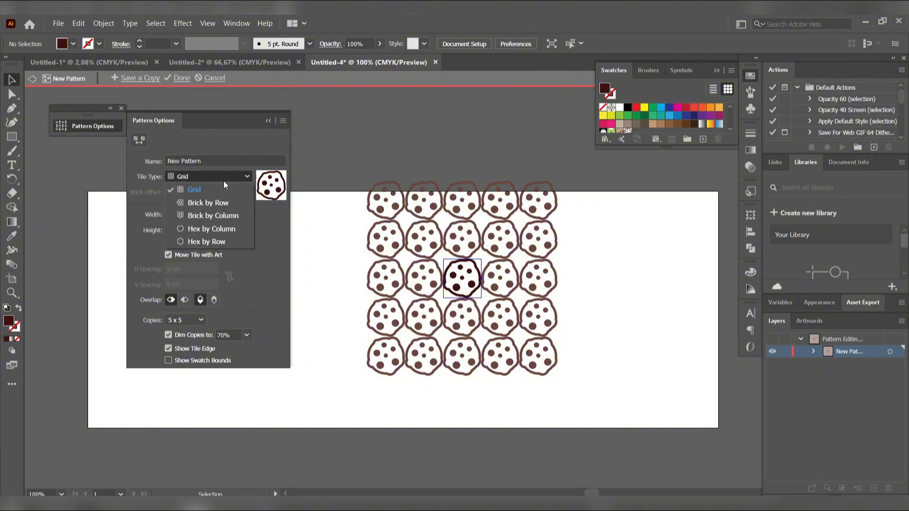
pyautogui.click(215, 241)
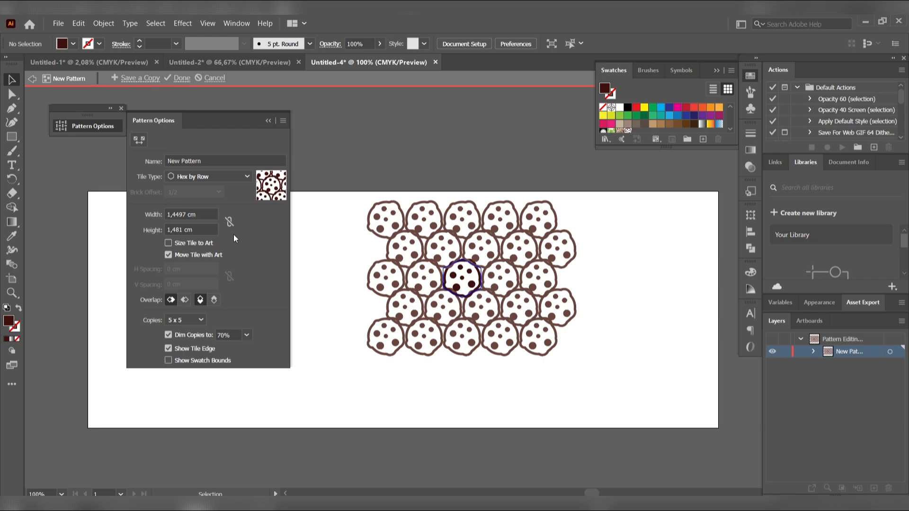
pyautogui.click(141, 140)
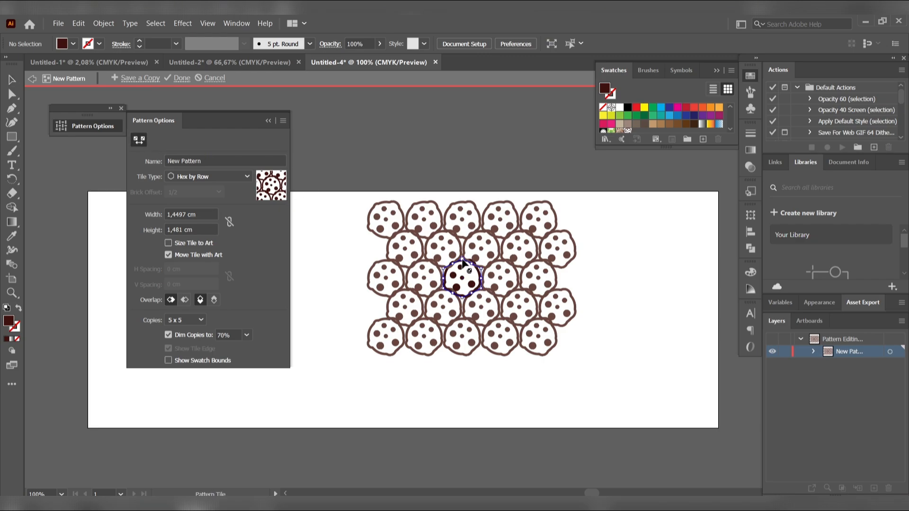
pyautogui.moveTo(463, 261); pyautogui.dragTo(492, 281)
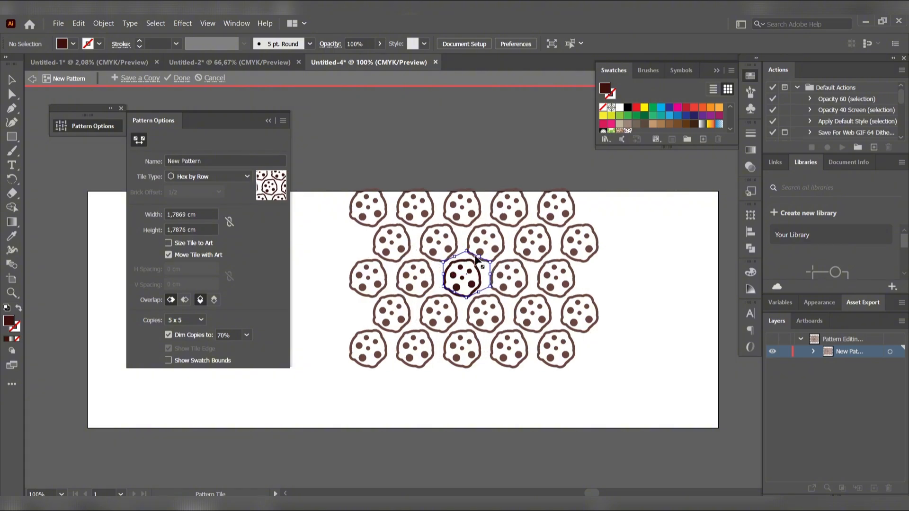
pyautogui.moveTo(468, 253); pyautogui.dragTo(494, 276)
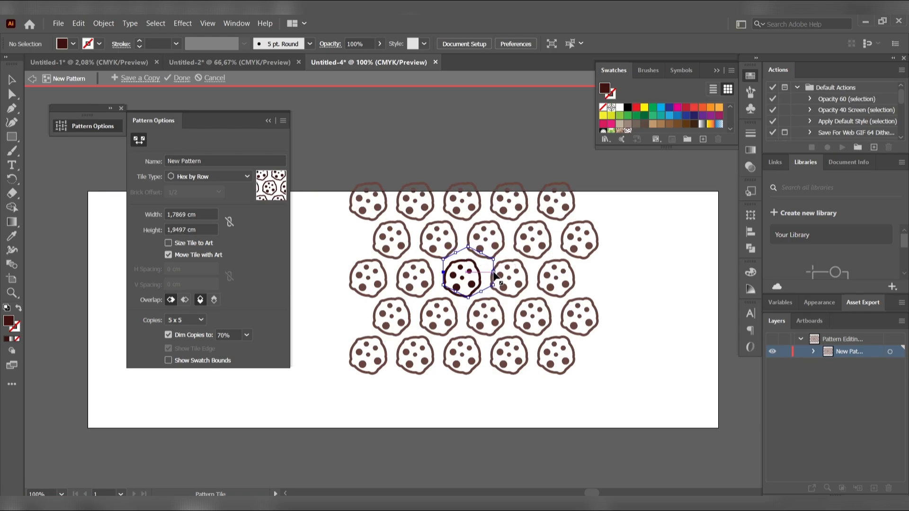
pyautogui.click(122, 109)
pyautogui.click(180, 79)
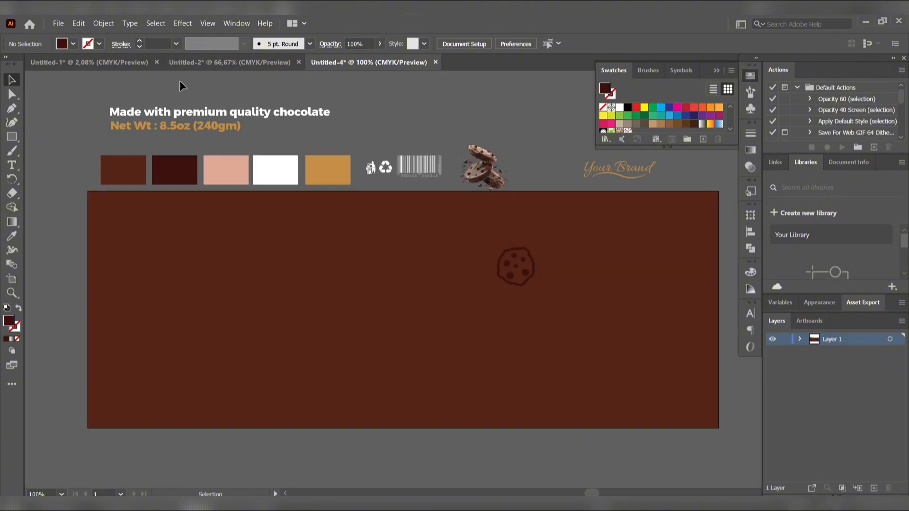
# Delete the loose cookie outline and cover the brown background with a full-size rectangle filled with the new cookie pattern.
pyautogui.click(521, 271)
pyautogui.press('Delete')
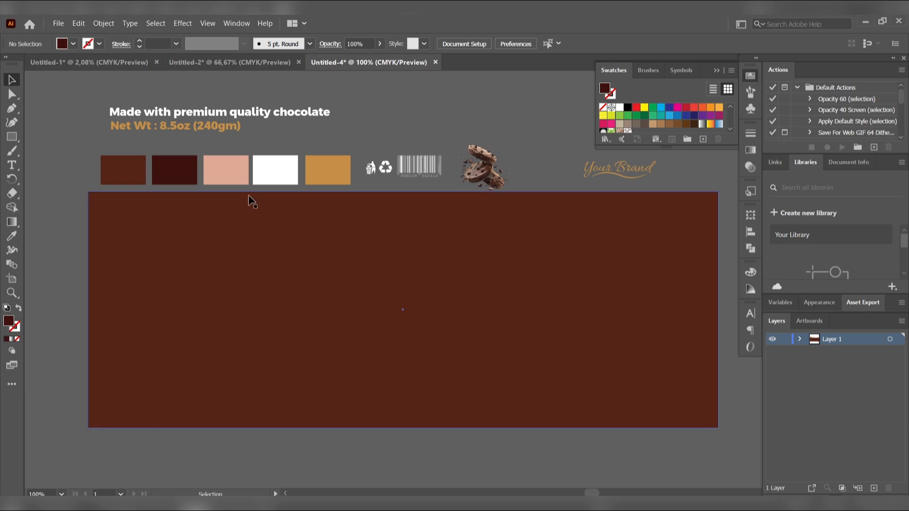
pyautogui.click(12, 137)
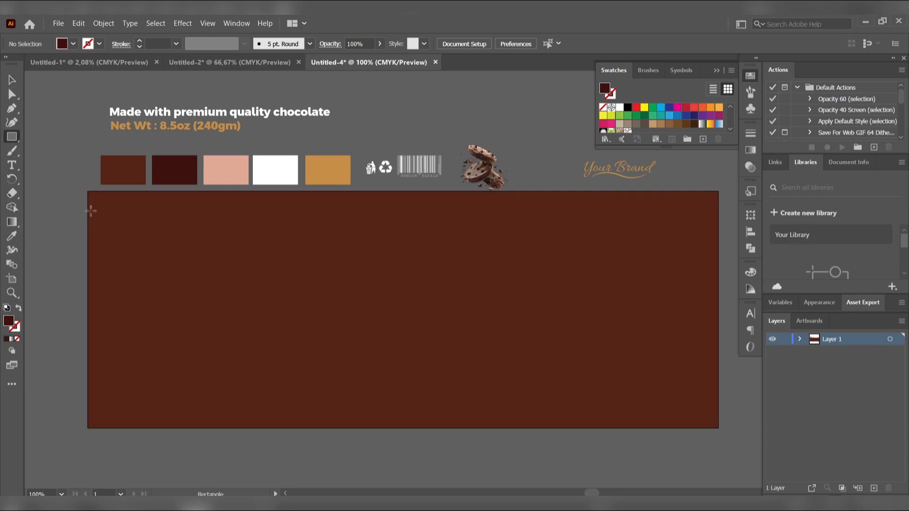
pyautogui.moveTo(88, 192)
pyautogui.mouseDown()
pyautogui.moveTo(485, 358)
pyautogui.moveTo(718, 427)
pyautogui.mouseUp()
pyautogui.scroll(-2, 659, 109)
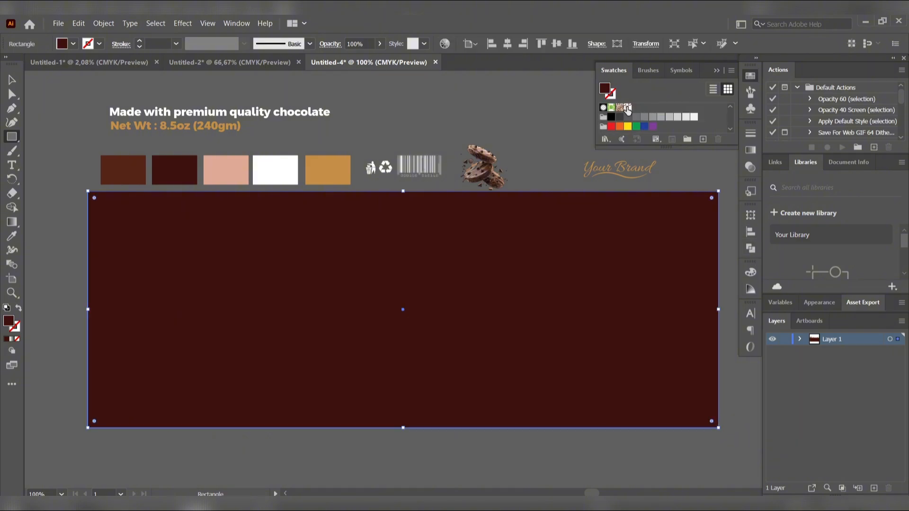
pyautogui.click(628, 108)
pyautogui.click(12, 80)
pyautogui.click(74, 106)
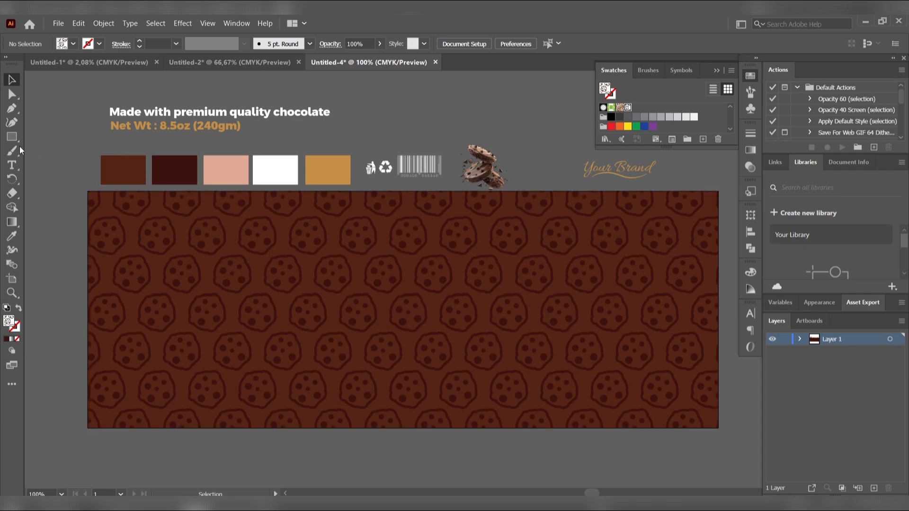
# Draw a wide horizontal band across the upper left of the label and fill it with the dark maroon of the second swatch.
pyautogui.moveTo(100, 231); pyautogui.dragTo(447, 289)
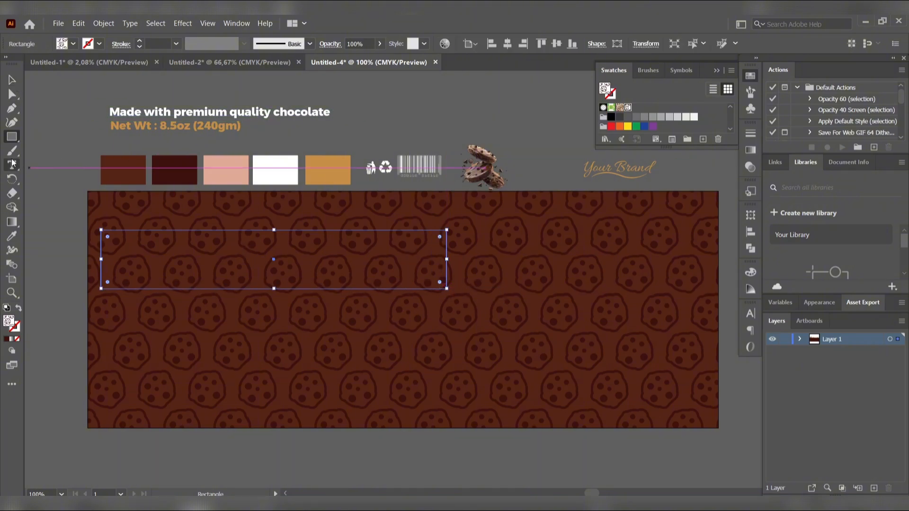
pyautogui.click(73, 43)
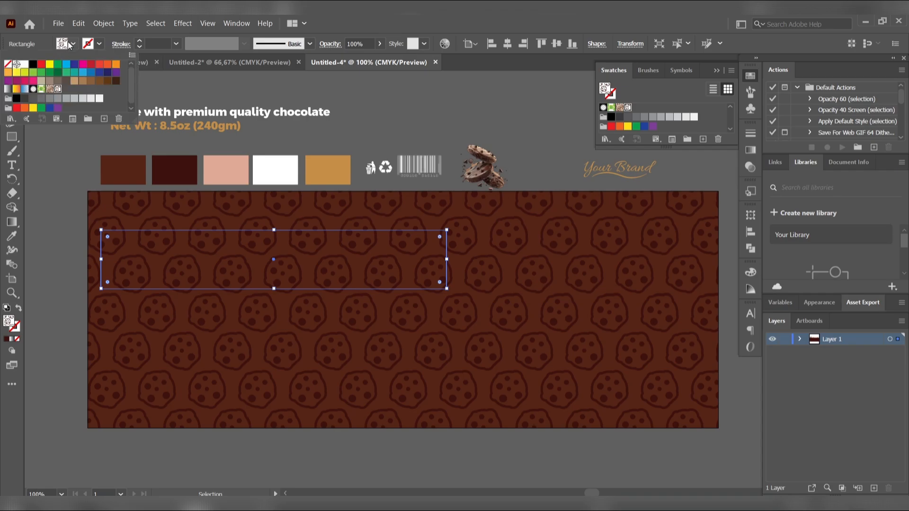
pyautogui.click(34, 64)
pyautogui.click(73, 43)
pyautogui.press('i')
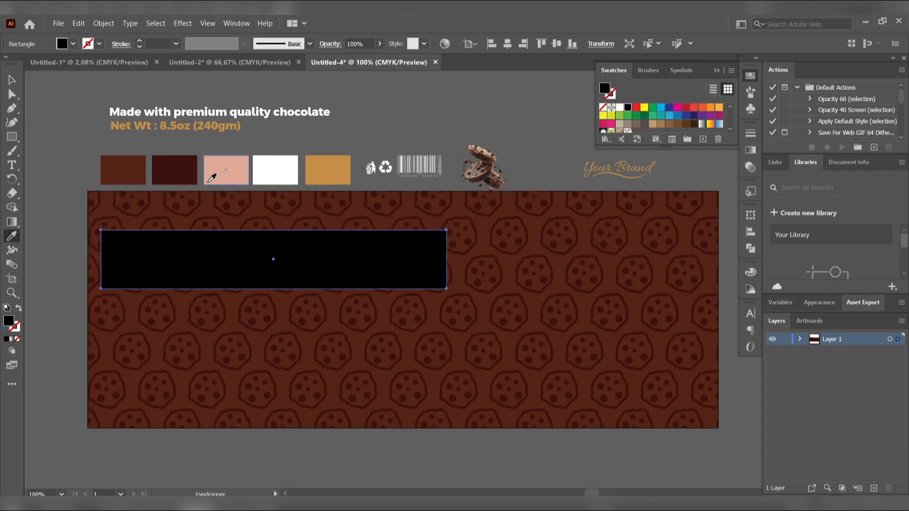
pyautogui.click(185, 168)
pyautogui.click(17, 84)
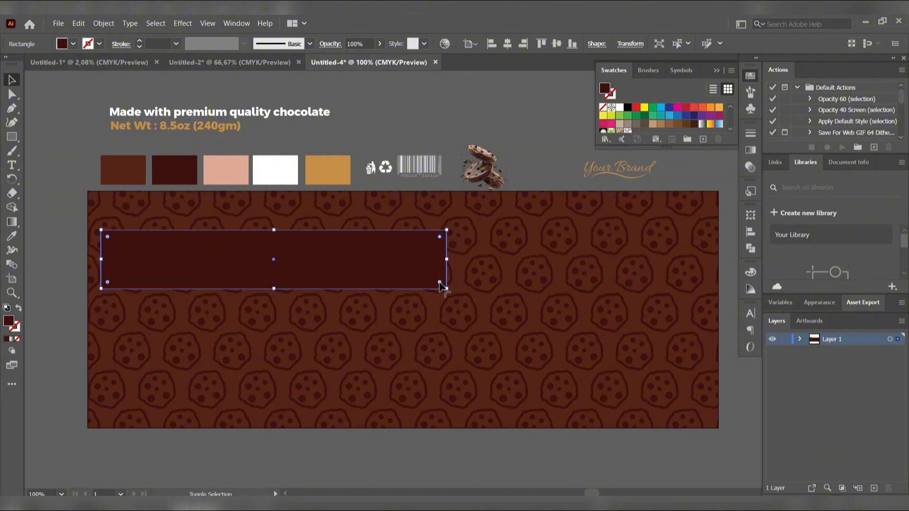
# Fully round the band's two right corners and move the band slightly up.
pyautogui.moveTo(440, 282); pyautogui.dragTo(362, 286)
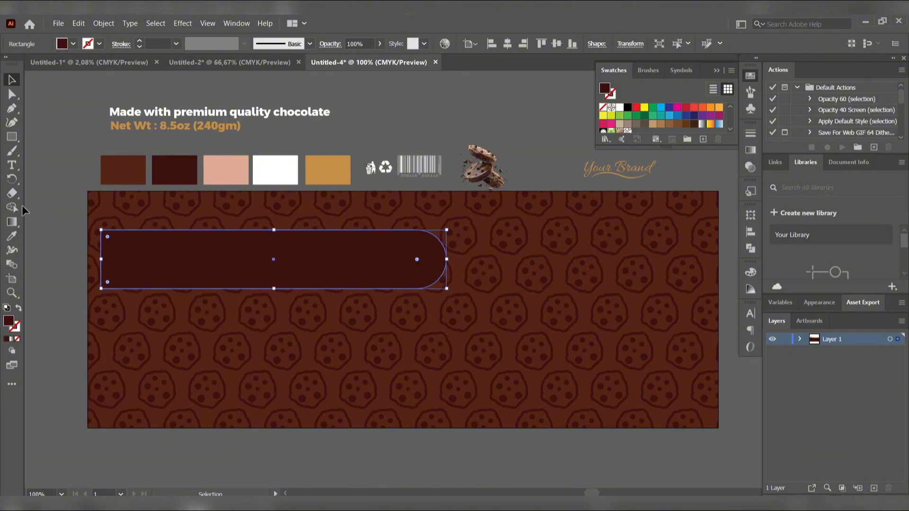
pyautogui.moveTo(194, 286)
pyautogui.mouseDown()
pyautogui.moveTo(197, 260)
pyautogui.moveTo(195, 268)
pyautogui.mouseUp()
pyautogui.click(66, 142)
pyautogui.moveTo(89, 164)
pyautogui.mouseDown()
pyautogui.moveTo(97, 159)
pyautogui.moveTo(92, 165)
pyautogui.mouseUp()
pyautogui.click(163, 256)
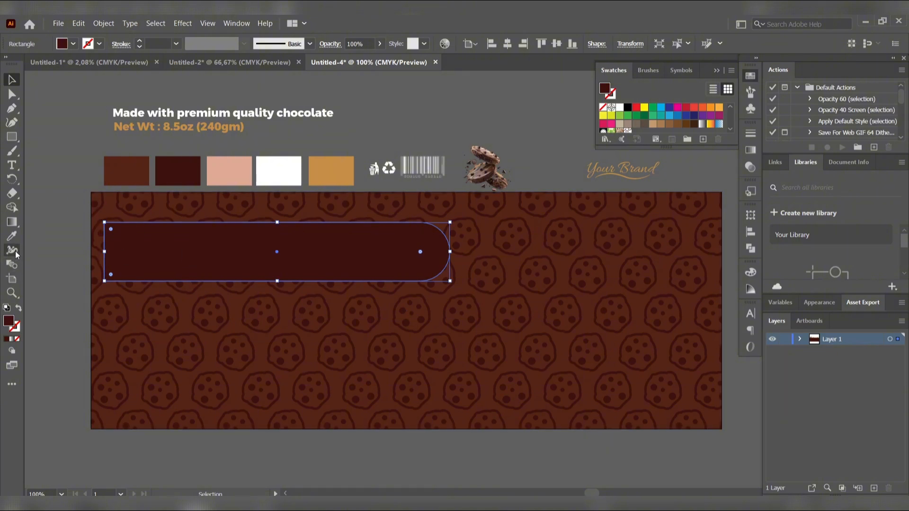
# Draw a smaller horizontal band below the maroon band and fully round its two right corners.
pyautogui.click(12, 137)
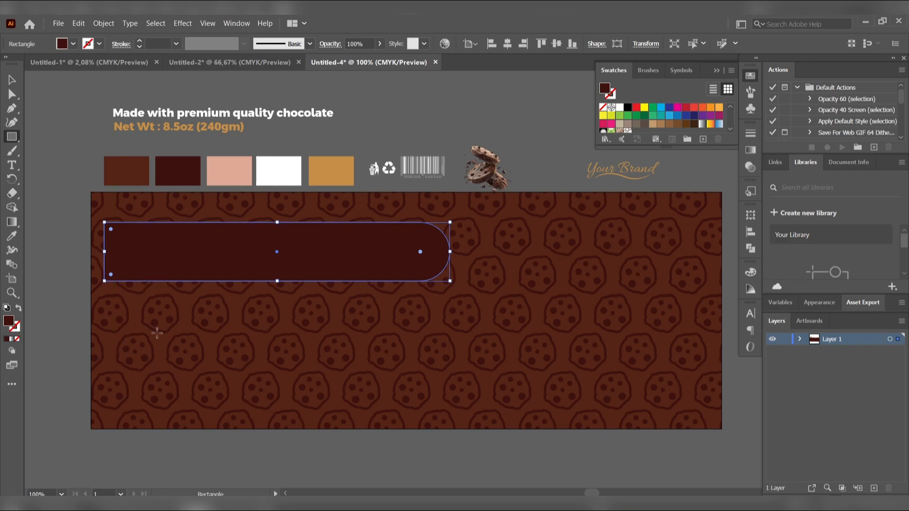
pyautogui.moveTo(184, 297); pyautogui.dragTo(398, 330)
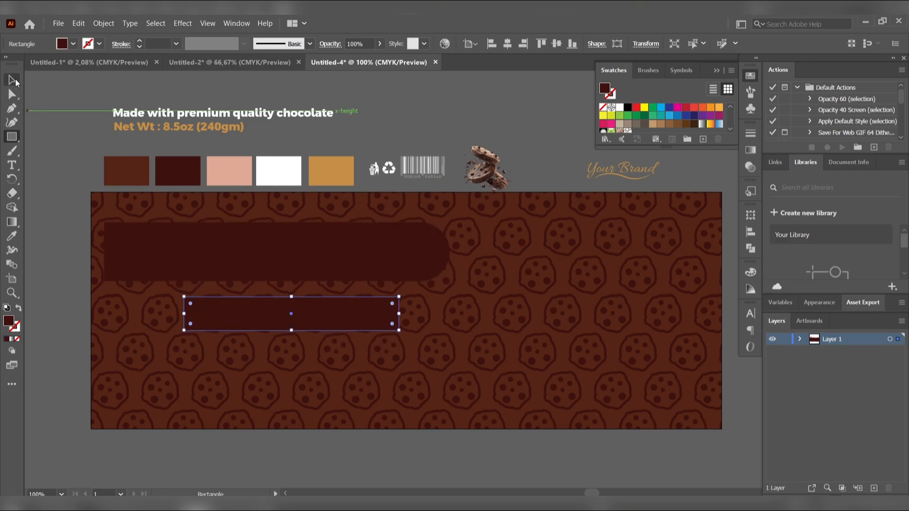
pyautogui.click(13, 80)
pyautogui.keyDown('shift'); pyautogui.click(392, 324); pyautogui.keyUp('shift')
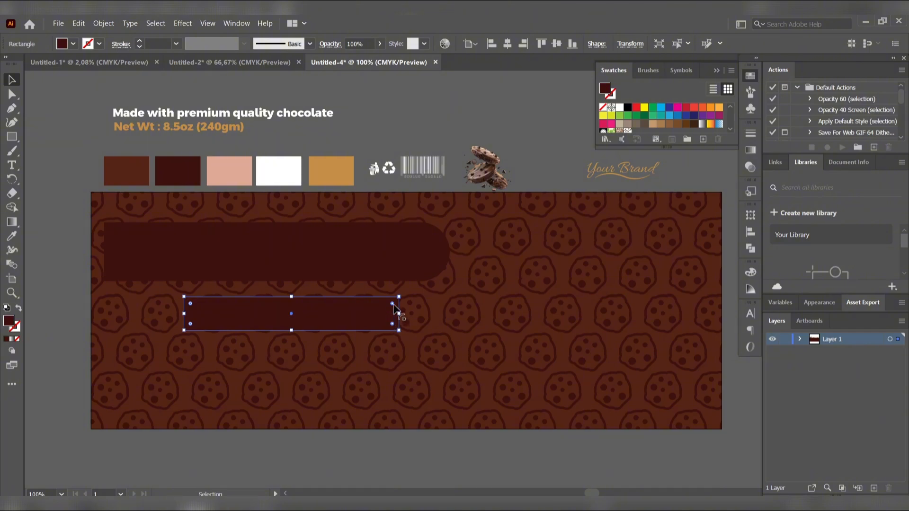
pyautogui.moveTo(393, 304); pyautogui.dragTo(366, 310)
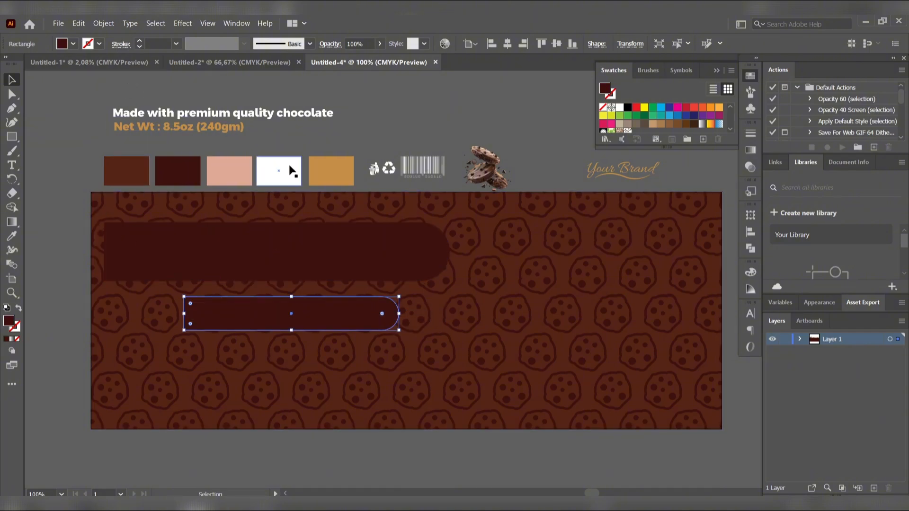
# Fill the smaller band with the white of the fourth swatch and move it slightly closer to the maroon band.
pyautogui.press('i')
pyautogui.click(287, 171)
pyautogui.click(13, 81)
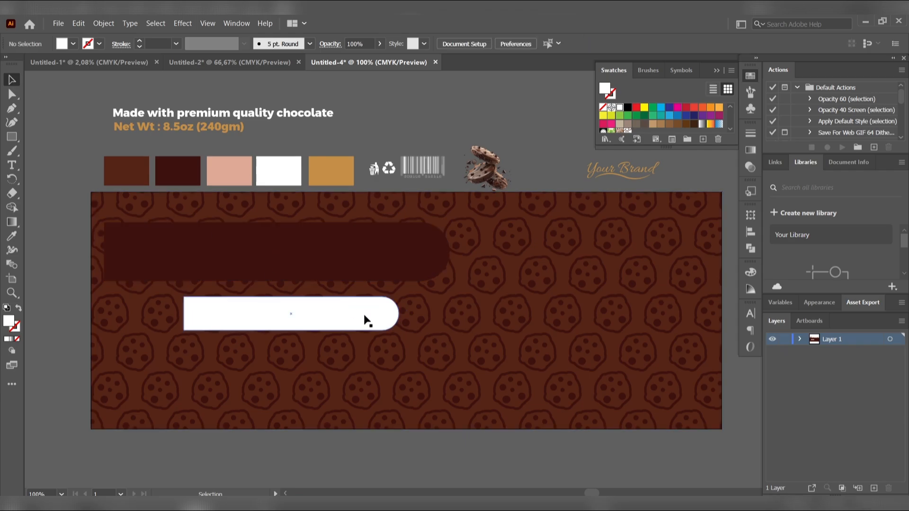
pyautogui.moveTo(362, 323); pyautogui.dragTo(366, 318)
pyautogui.click(38, 173)
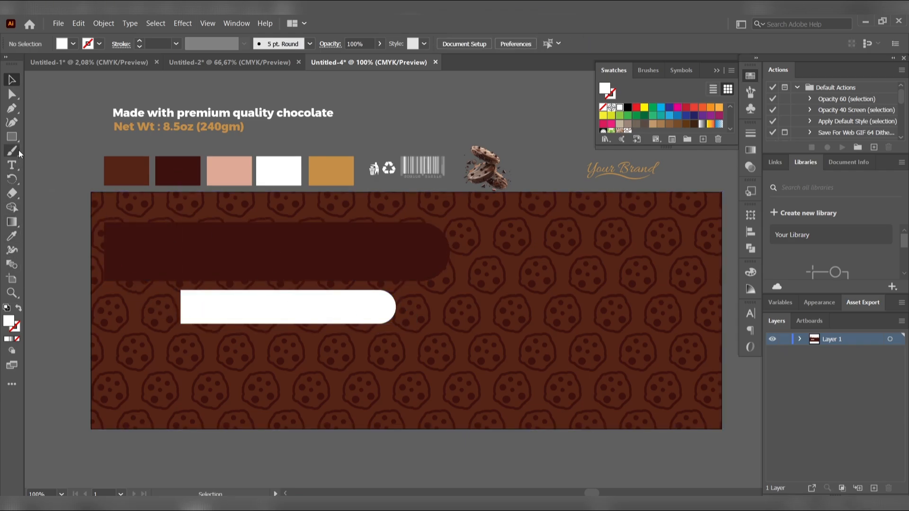
# Draw a thin strip across the label's full width near its lower edge and fill it with the second swatch's dark maroon.
pyautogui.click(12, 137)
pyautogui.moveTo(93, 367)
pyautogui.mouseDown()
pyautogui.moveTo(416, 396)
pyautogui.moveTo(721, 400)
pyautogui.mouseUp()
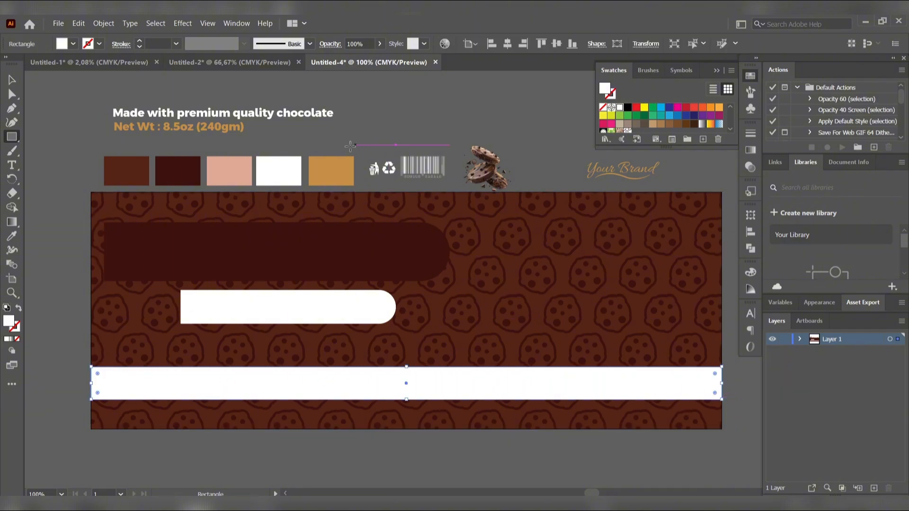
pyautogui.press('i')
pyautogui.click(178, 170)
pyautogui.press('v')
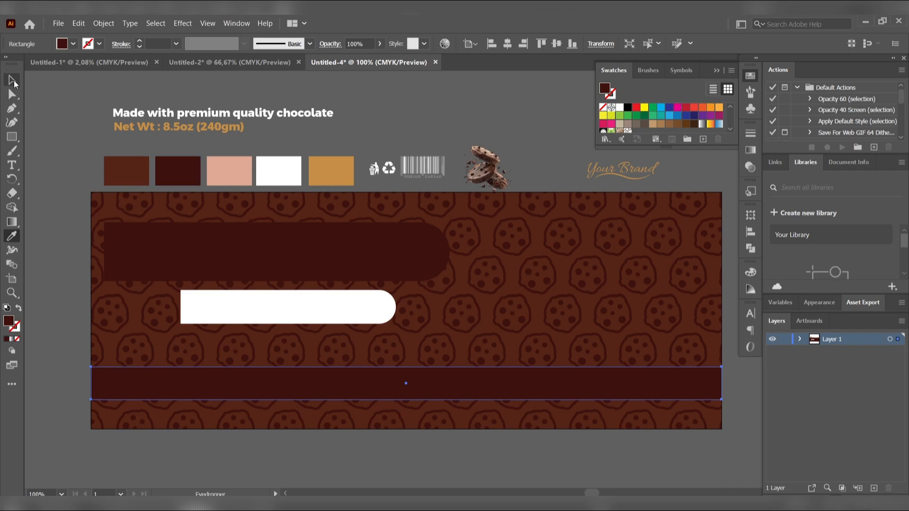
pyautogui.hotkey('ctrl', 'shift', 'a')
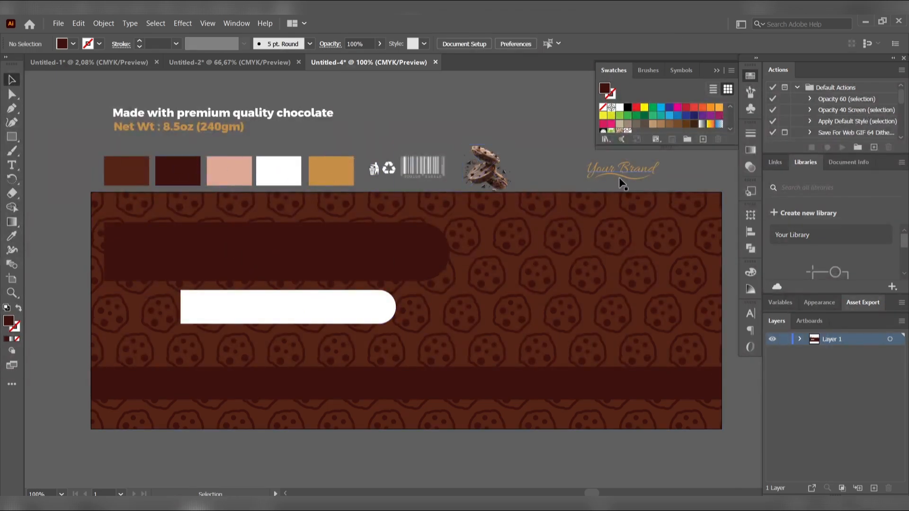
# Move the premium chocolate and net weight text onto the left end of the lower maroon strip and bring it to the front.
pyautogui.click(198, 126)
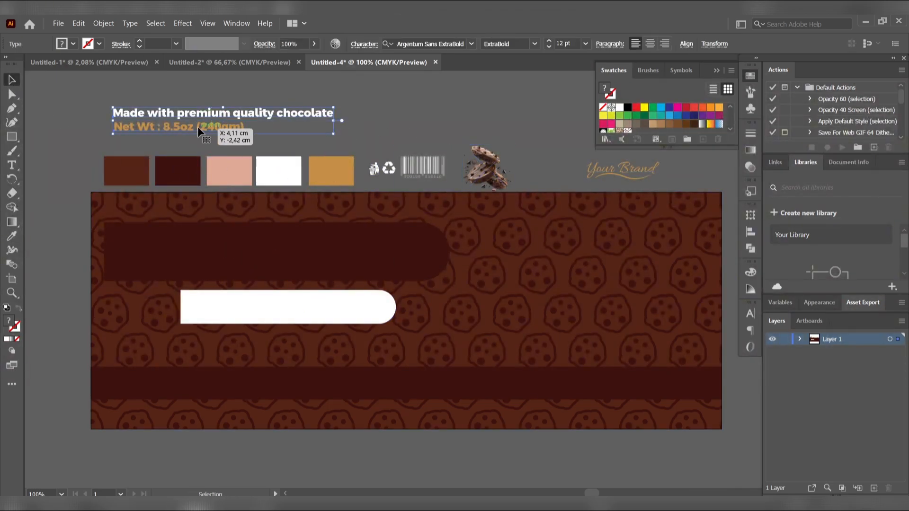
pyautogui.moveTo(198, 126); pyautogui.dragTo(190, 379)
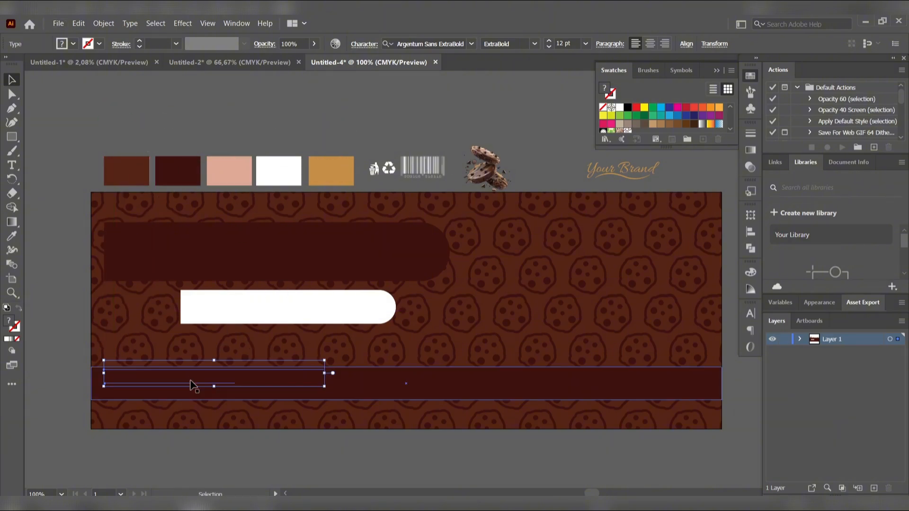
pyautogui.rightClick(190, 379)
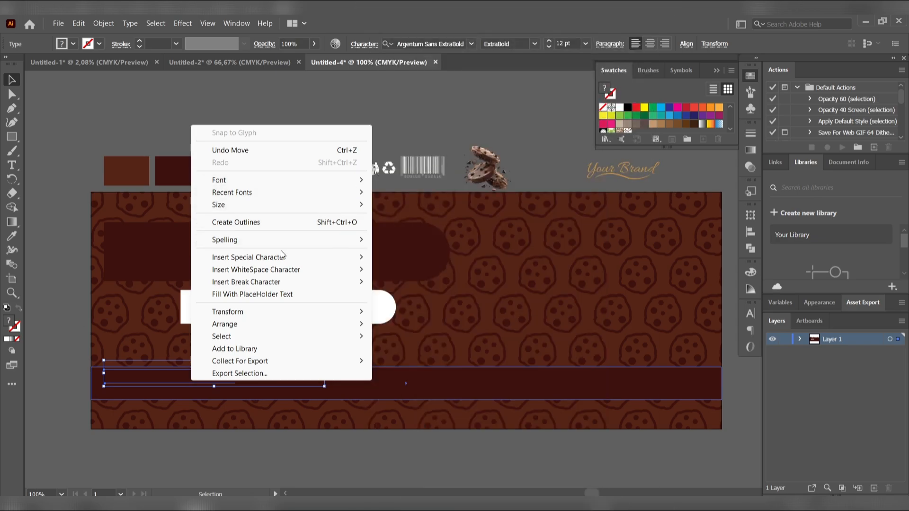
pyautogui.moveTo(308, 324)
pyautogui.click(403, 325)
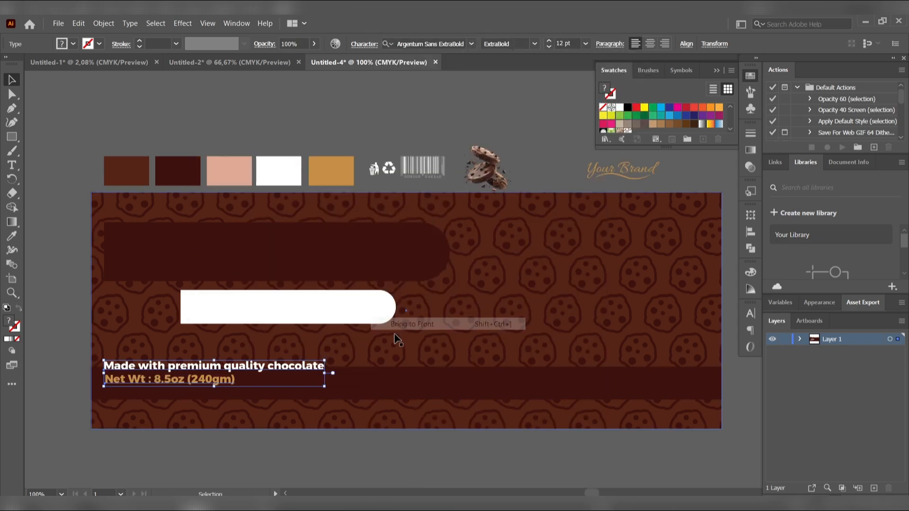
pyautogui.moveTo(240, 373); pyautogui.dragTo(240, 383)
pyautogui.click(27, 337)
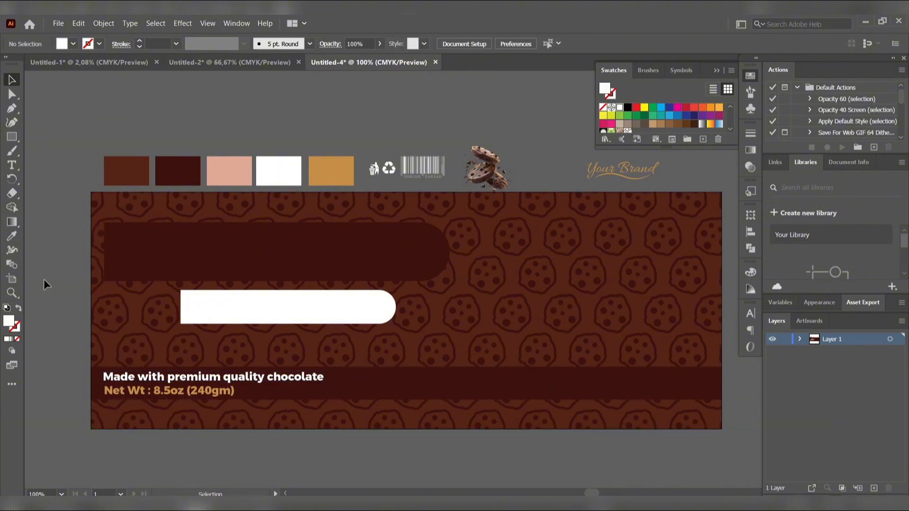
# Add a new layer and place the text KRINCHI on the upper maroon band.
pyautogui.click(198, 247)
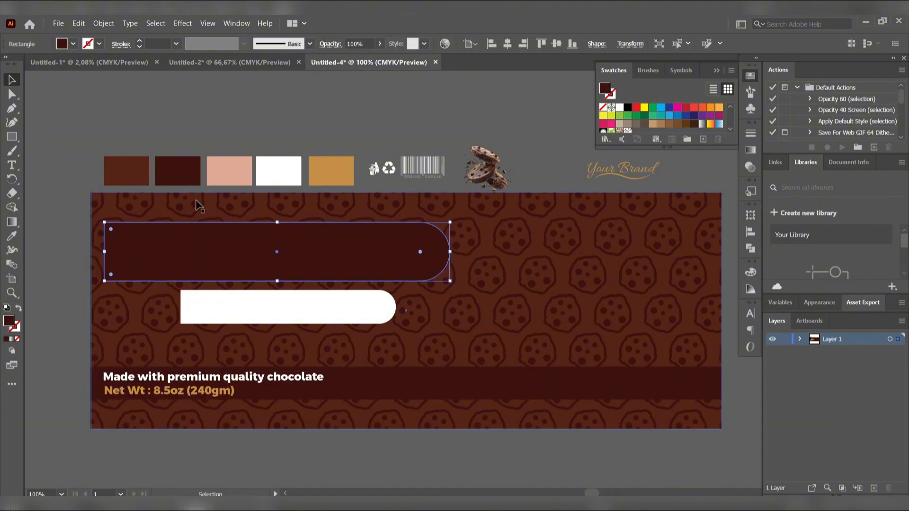
pyautogui.click(12, 166)
pyautogui.click(874, 488)
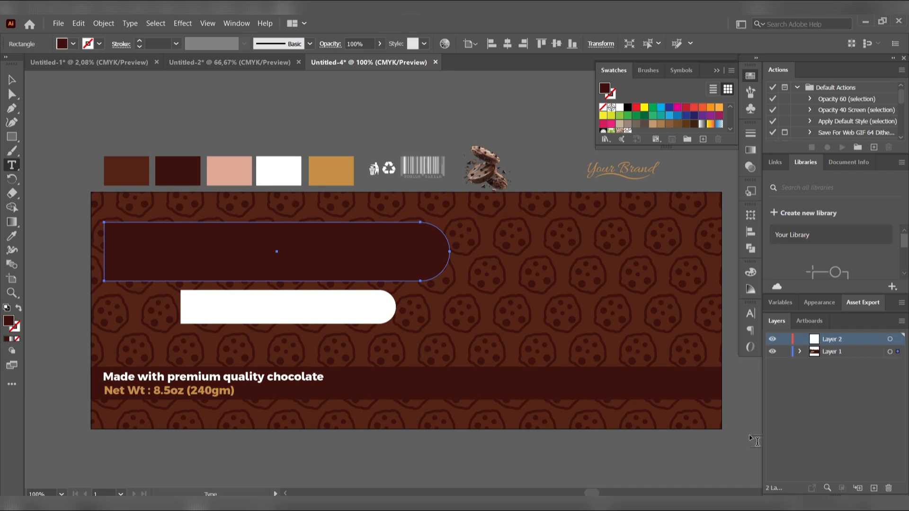
pyautogui.click(197, 244)
pyautogui.write('KRINCHI')
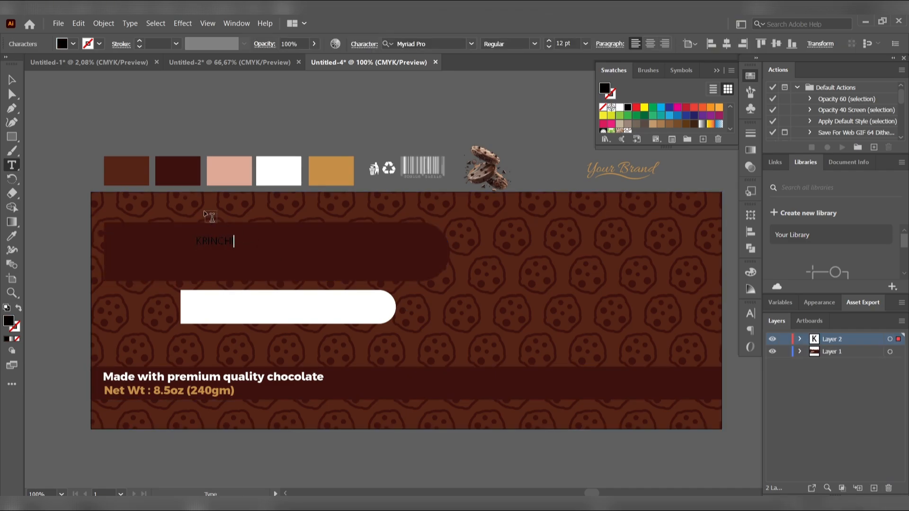
pyautogui.press('Escape')
# Enlarge the KRINCHI text to about 51.5 pt and set its font to Chubby And Groovy.
pyautogui.moveTo(236, 249); pyautogui.dragTo(462, 293)
pyautogui.hotkey('ctrl', 'z')
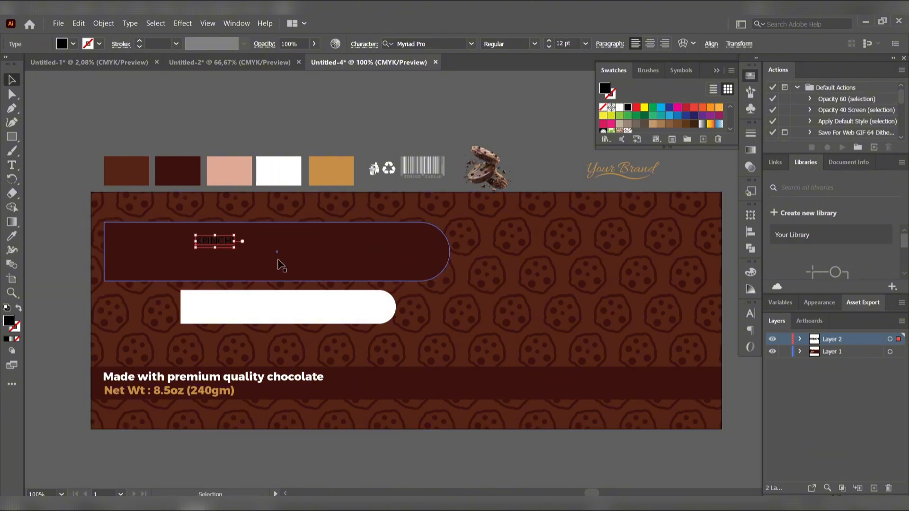
pyautogui.moveTo(235, 250); pyautogui.dragTo(360, 287)
pyautogui.doubleClick(290, 267)
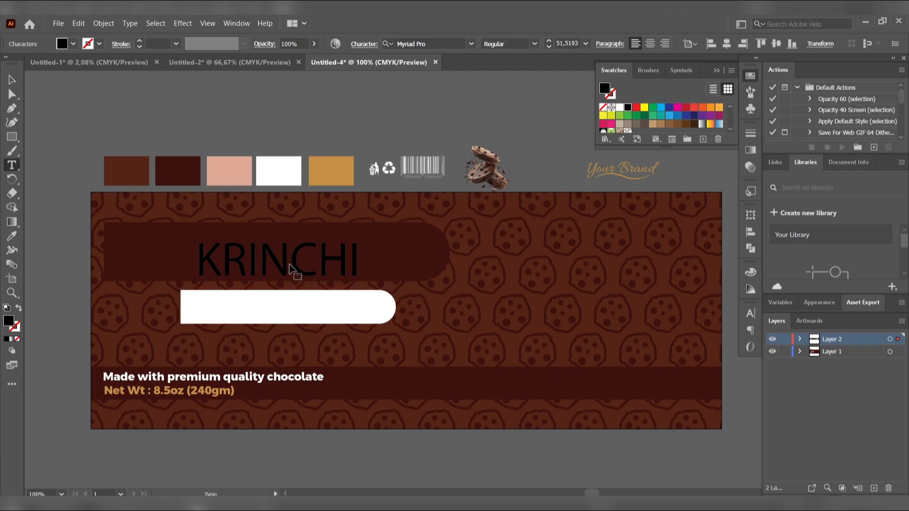
pyautogui.doubleClick(294, 261)
pyautogui.click(469, 44)
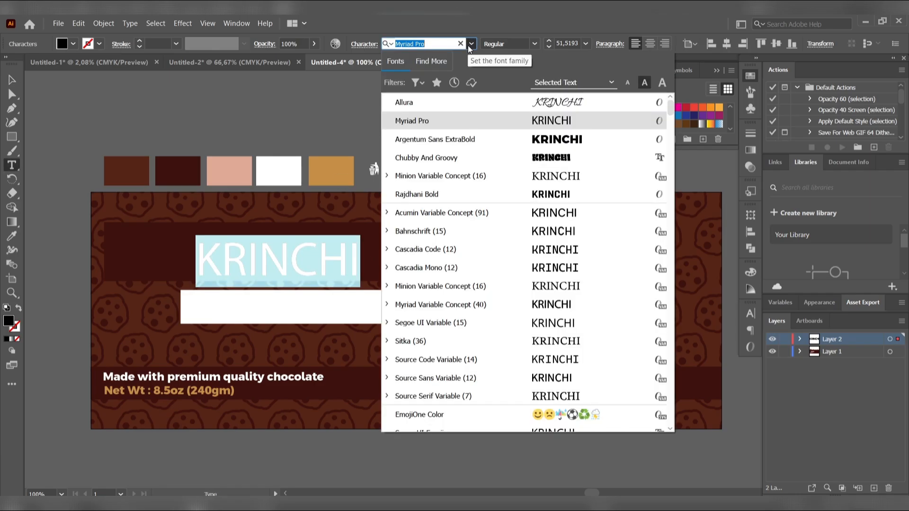
pyautogui.click(529, 157)
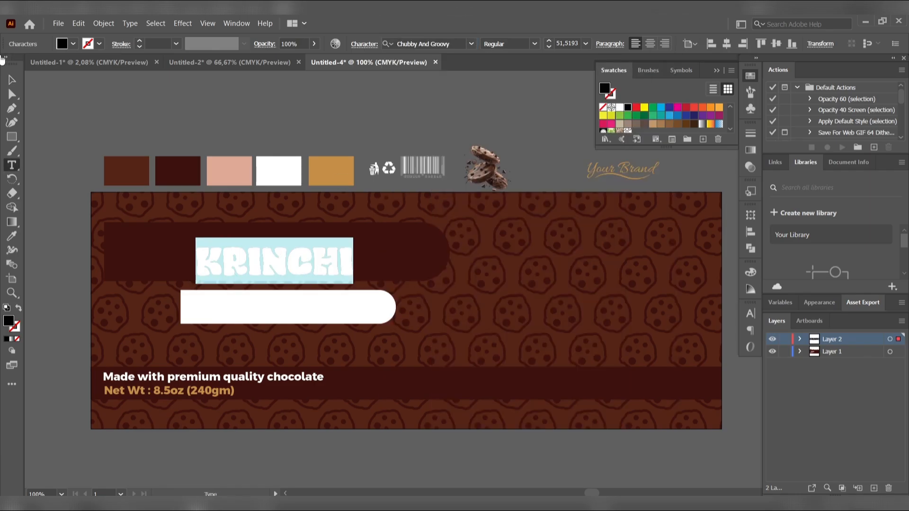
# Enlarge the KRINCHI title to about 82 pt and position it within the upper maroon band.
pyautogui.click(12, 80)
pyautogui.moveTo(236, 250); pyautogui.dragTo(127, 247)
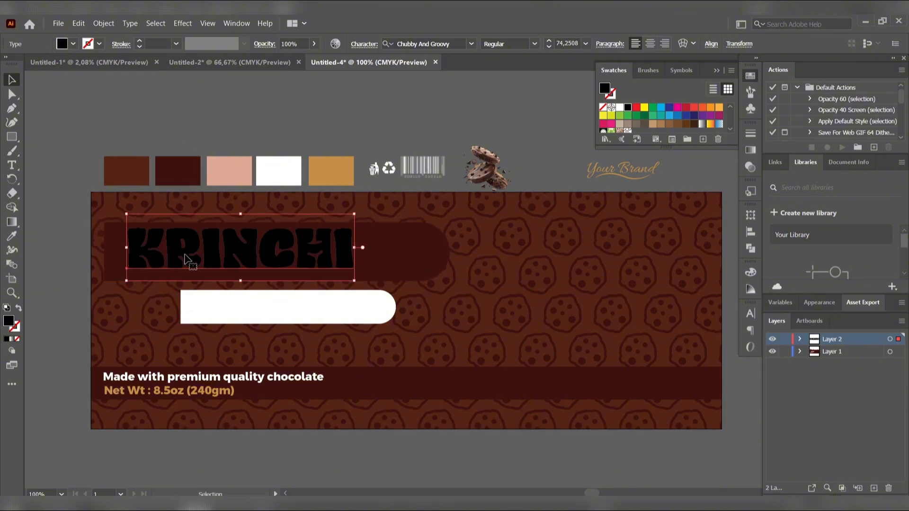
pyautogui.moveTo(267, 260); pyautogui.dragTo(291, 263)
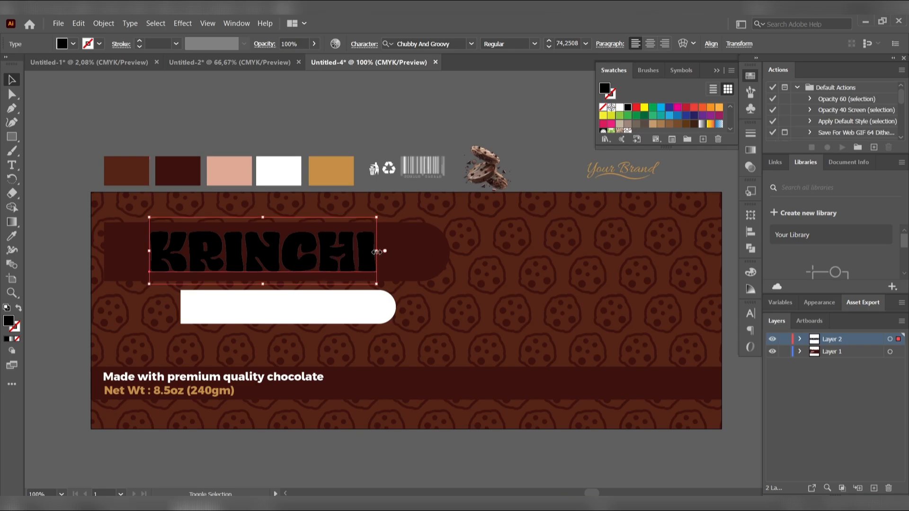
pyautogui.moveTo(387, 251); pyautogui.dragTo(401, 252)
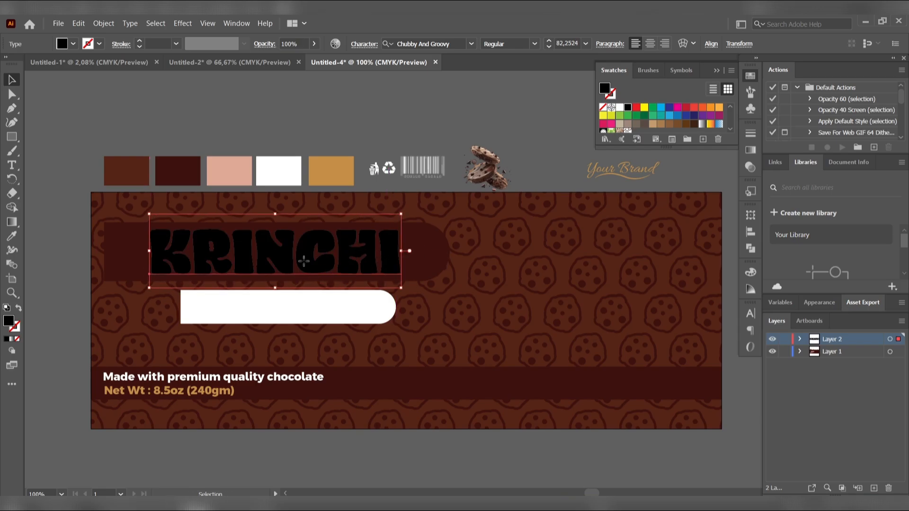
pyautogui.moveTo(304, 261); pyautogui.dragTo(297, 261)
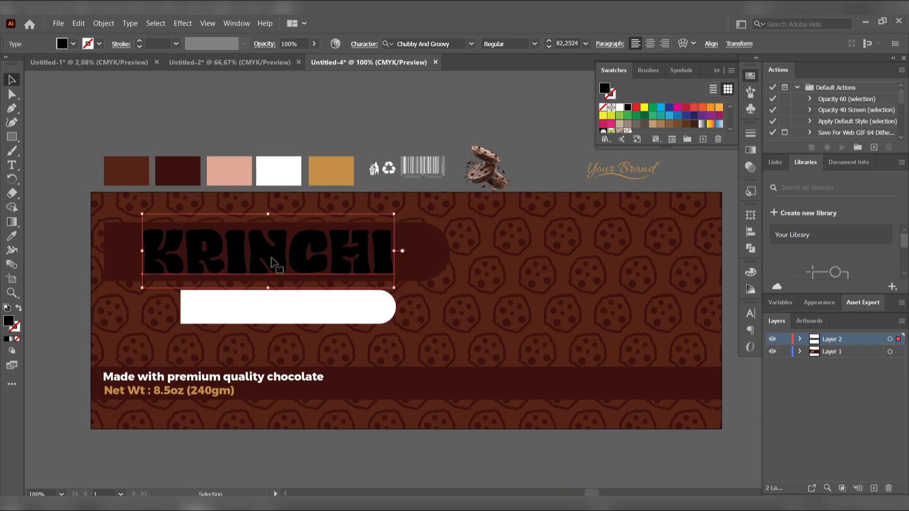
# Fill the KRINCHI title with the white of the fourth swatch and deselect it.
pyautogui.press('i')
pyautogui.click(256, 161)
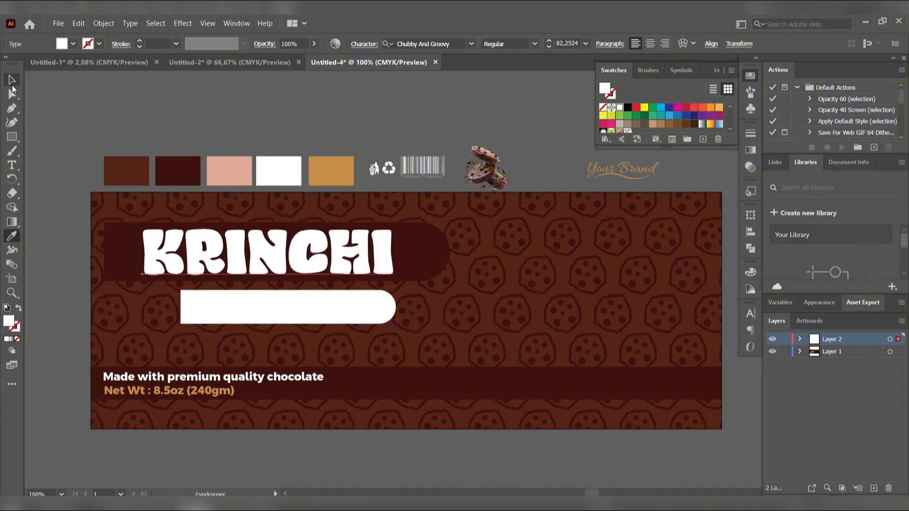
pyautogui.click(13, 86)
pyautogui.click(163, 98)
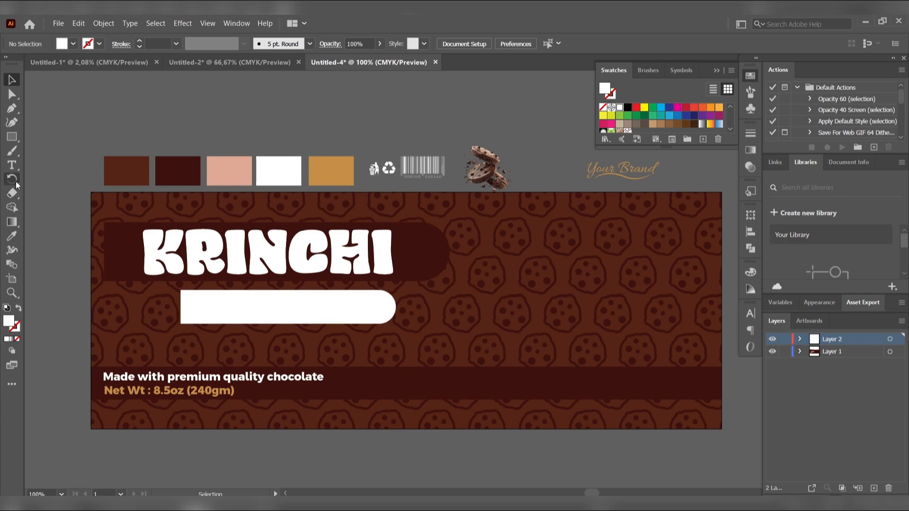
# Add the text FULL CHOCOLATE on a new layer over the white band and enlarge it to about 26 pt.
pyautogui.click(13, 165)
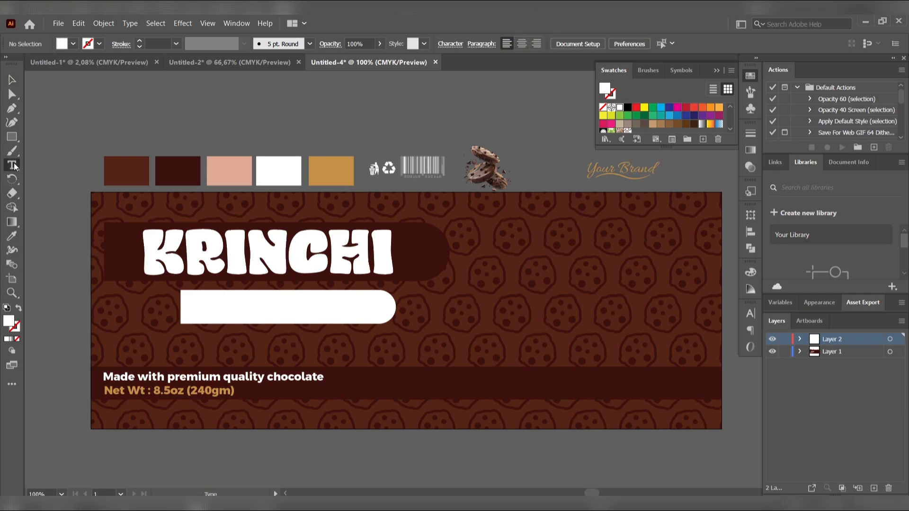
pyautogui.click(264, 307)
pyautogui.write('FULL CH')
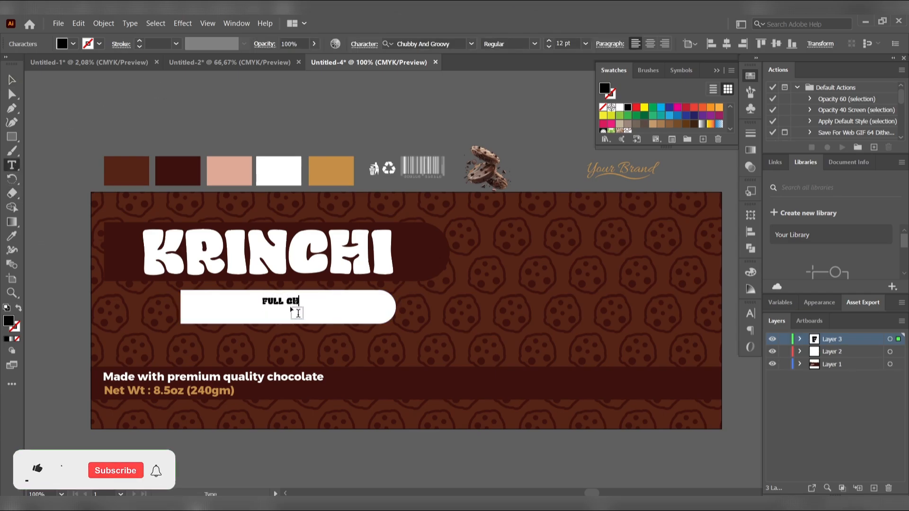
pyautogui.write('OCOLATE')
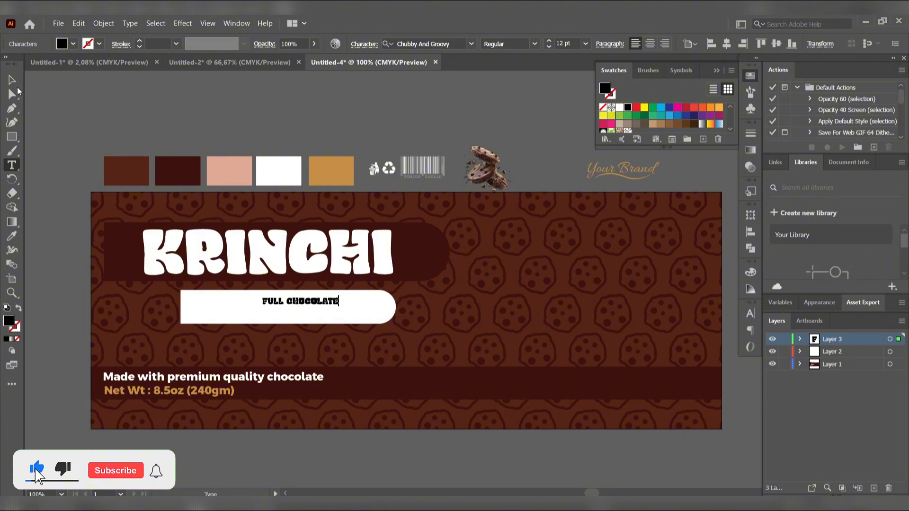
pyautogui.press('Escape')
pyautogui.moveTo(263, 309); pyautogui.dragTo(193, 317)
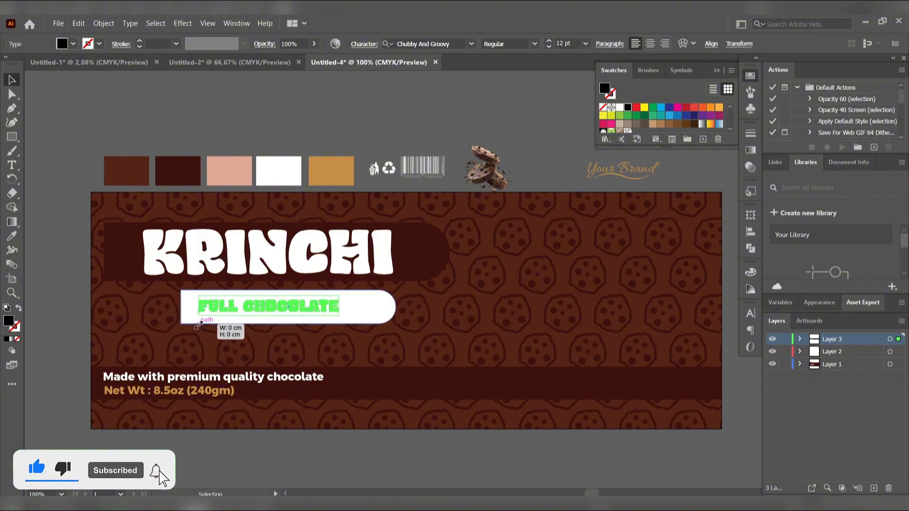
pyautogui.moveTo(356, 323); pyautogui.dragTo(322, 312)
# Set the FULL CHOCOLATE text's font to Argentum Sans ExtraBold and scale it down to fit inside the white band.
pyautogui.press('t')
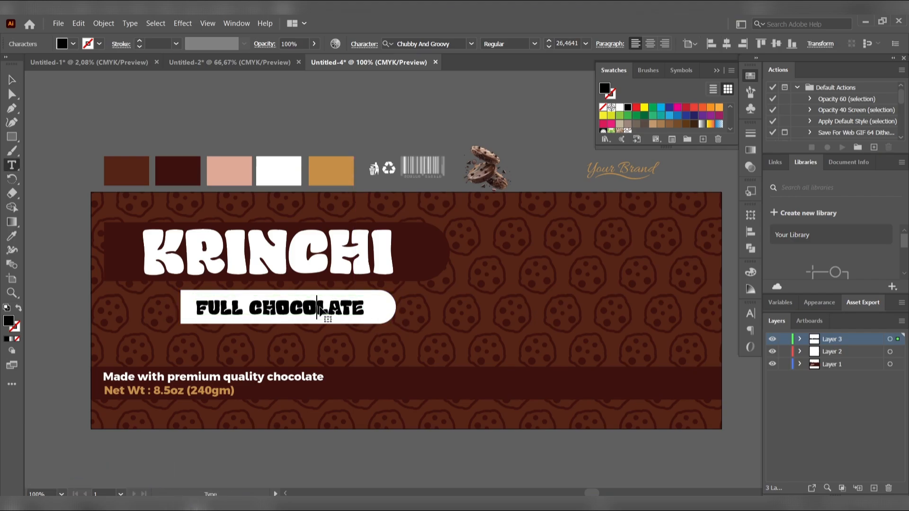
pyautogui.doubleClick(322, 312)
pyautogui.click(471, 44)
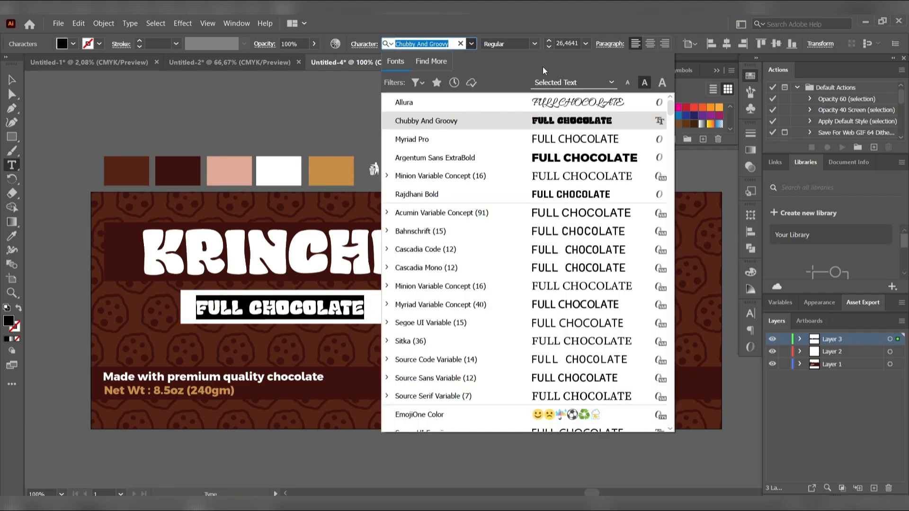
pyautogui.click(441, 99)
pyautogui.click(16, 81)
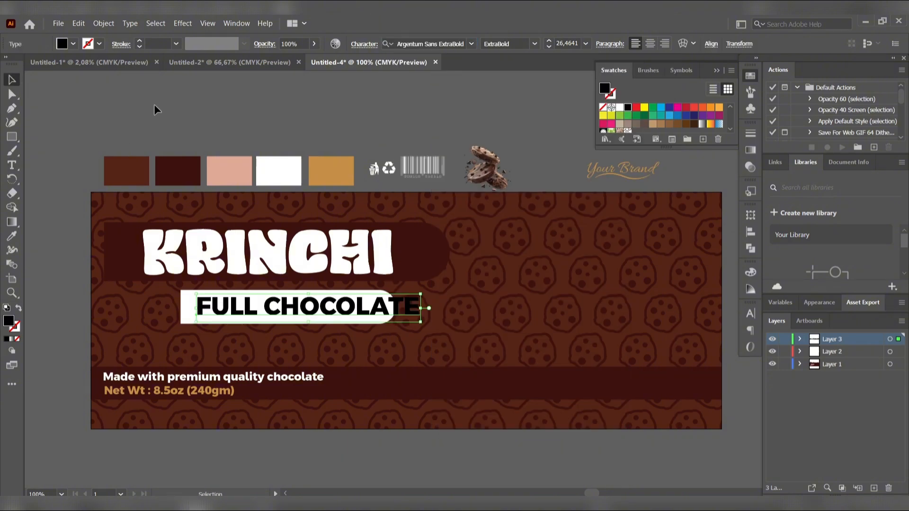
pyautogui.moveTo(420, 310); pyautogui.dragTo(374, 311)
pyautogui.click(331, 120)
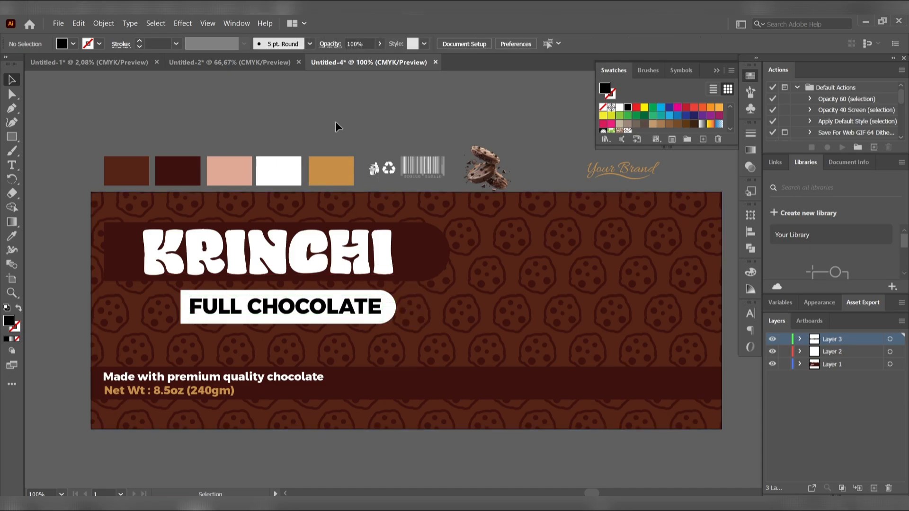
# Fully round the left corners of the white band and center the FULL CHOCOLATE text within it.
pyautogui.click(188, 302)
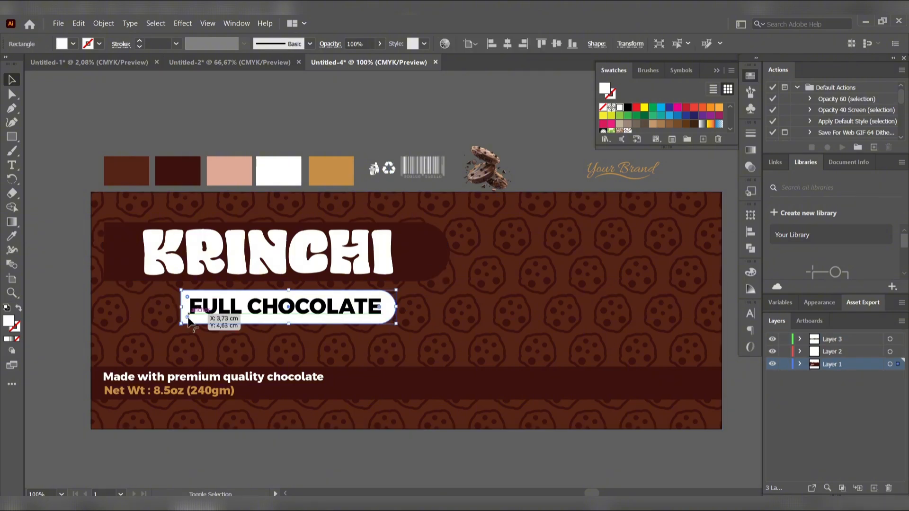
pyautogui.moveTo(237, 325); pyautogui.dragTo(239, 326)
pyautogui.click(63, 211)
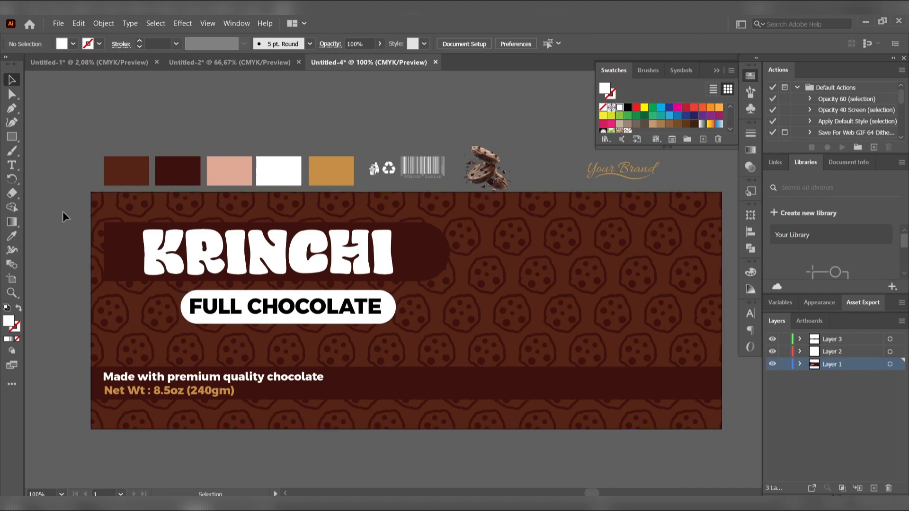
pyautogui.moveTo(291, 312); pyautogui.dragTo(293, 313)
pyautogui.click(332, 450)
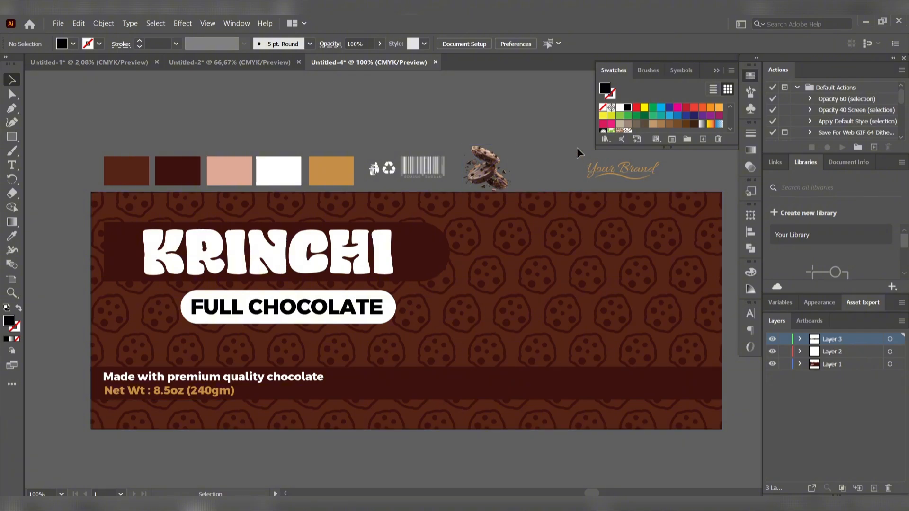
# Place the Your Brand logo in the label's upper-left corner above the KRINCHI band and bring it to the front.
pyautogui.moveTo(596, 168); pyautogui.dragTo(153, 204)
pyautogui.rightClick(153, 205)
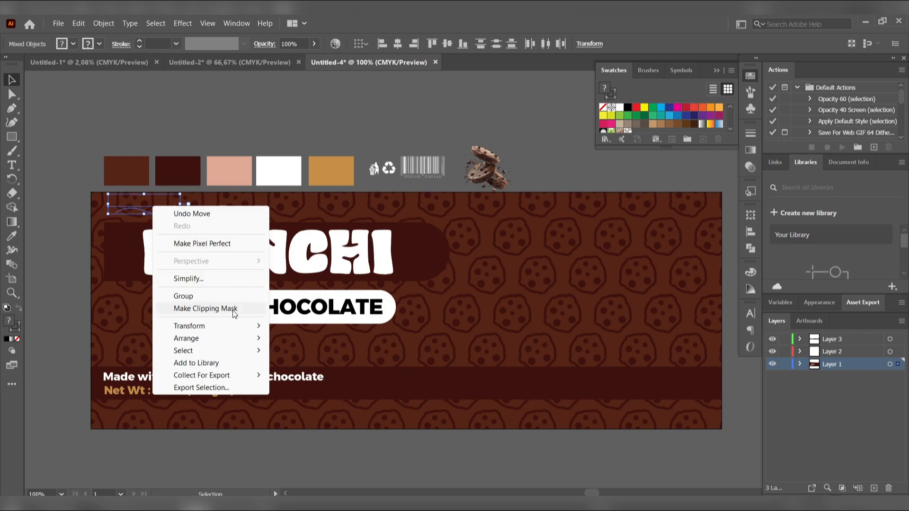
pyautogui.moveTo(244, 339)
pyautogui.click(299, 339)
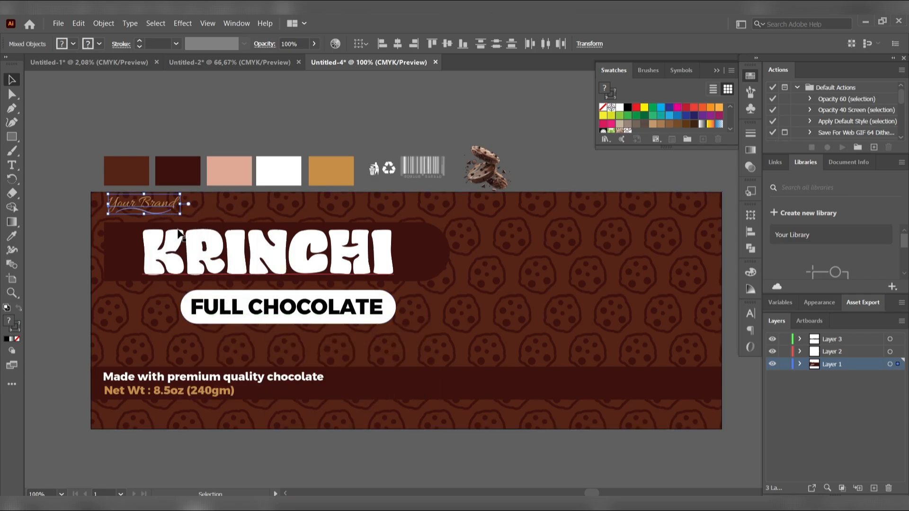
pyautogui.moveTo(132, 211); pyautogui.dragTo(137, 209)
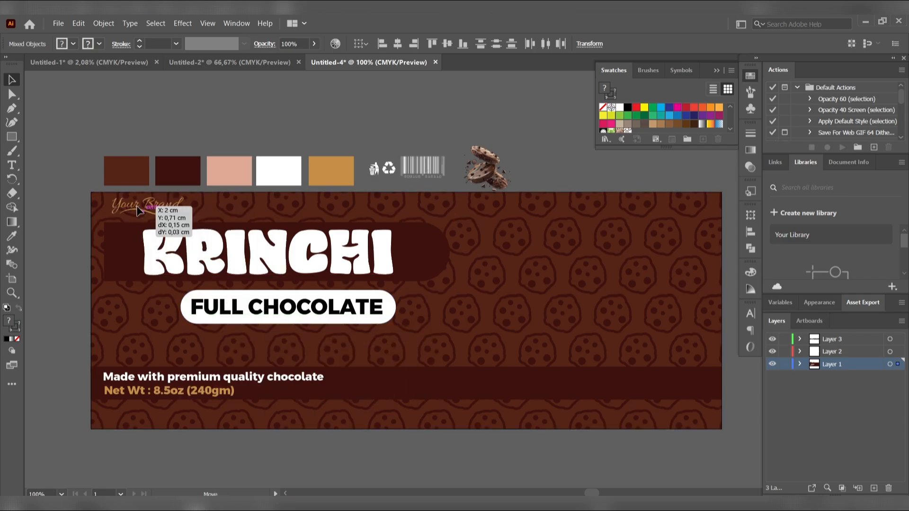
pyautogui.click(55, 146)
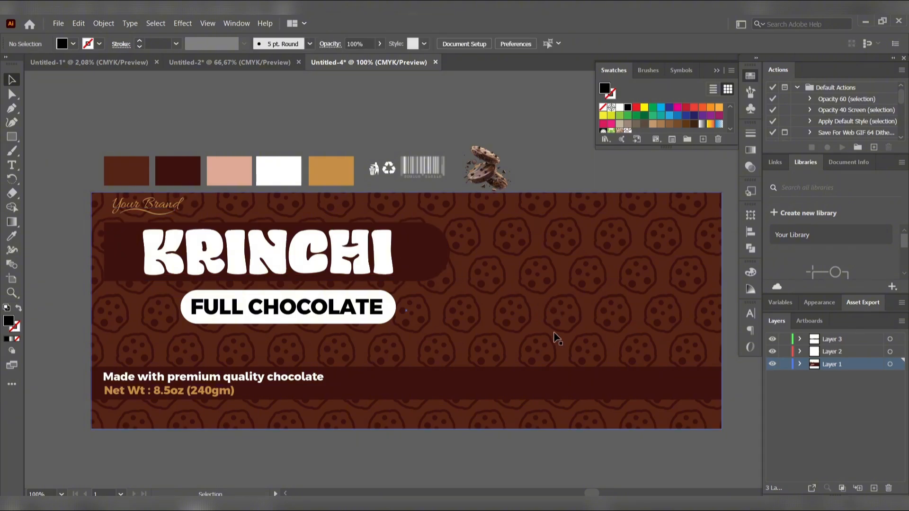
# Move the cookie image onto the right half of the label and bring it to the front.
pyautogui.moveTo(505, 197); pyautogui.dragTo(626, 314)
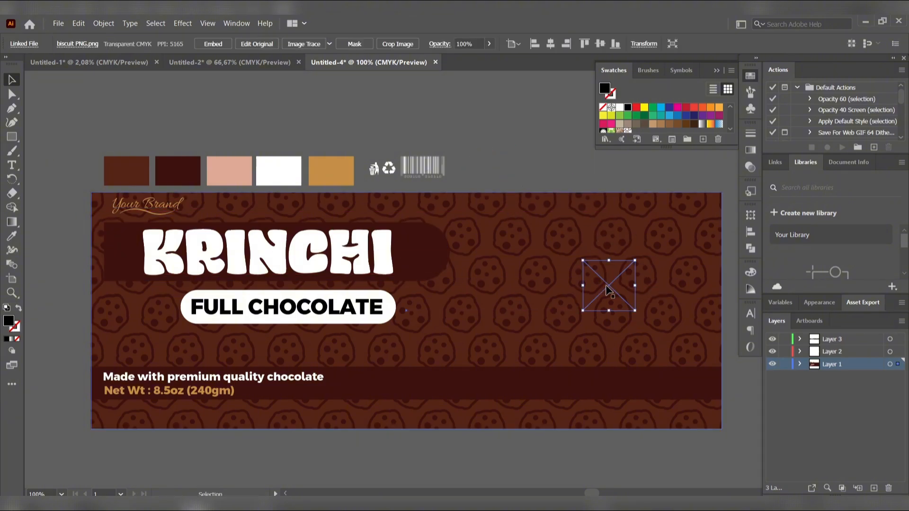
pyautogui.rightClick(607, 287)
pyautogui.moveTo(670, 379)
pyautogui.click(757, 384)
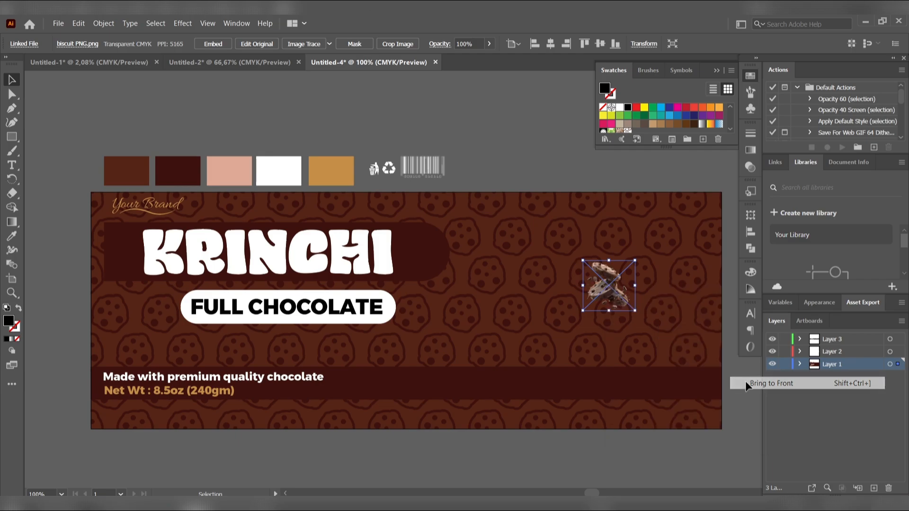
# Enlarge the cookie image to nearly the label's full height and position it to the right of the title.
pyautogui.moveTo(608, 258); pyautogui.dragTo(620, 200)
pyautogui.moveTo(610, 324); pyautogui.dragTo(609, 367)
pyautogui.moveTo(609, 305); pyautogui.dragTo(586, 317)
pyautogui.moveTo(589, 382); pyautogui.dragTo(589, 410)
pyautogui.moveTo(574, 333); pyautogui.dragTo(565, 333)
pyautogui.click(509, 164)
# Place the disposal icon, recycling icon and barcode together in the label's lower-right corner and bring them to the front.
pyautogui.scroll(-1, 509, 164)
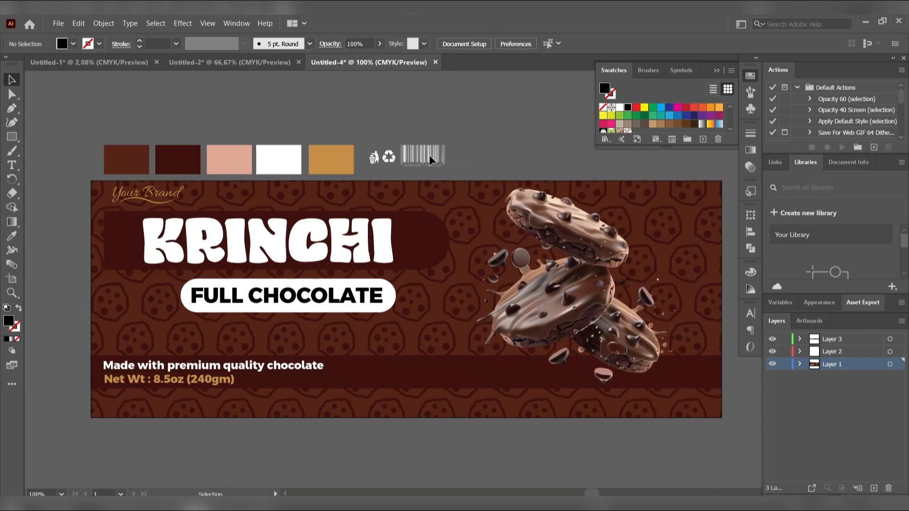
pyautogui.moveTo(454, 176); pyautogui.dragTo(369, 113)
pyautogui.moveTo(423, 163); pyautogui.dragTo(686, 403)
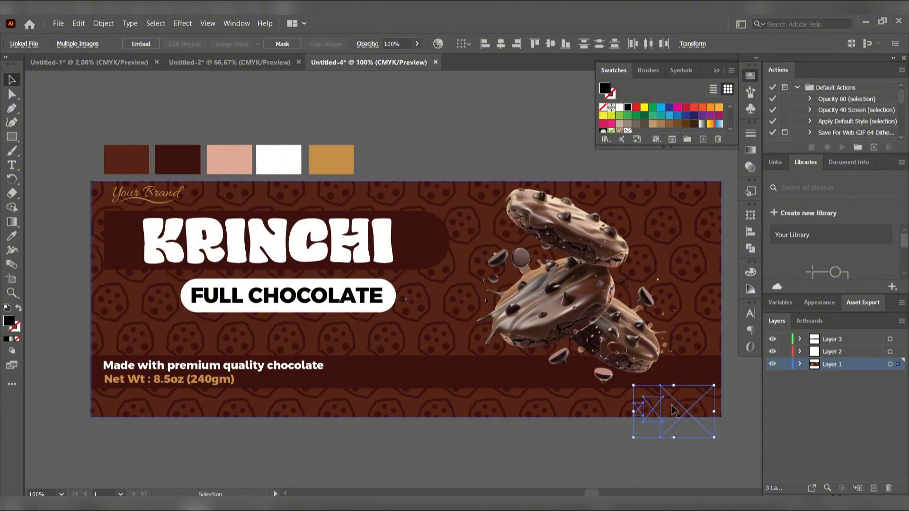
pyautogui.rightClick(673, 405)
pyautogui.moveTo(738, 348)
pyautogui.click(568, 348)
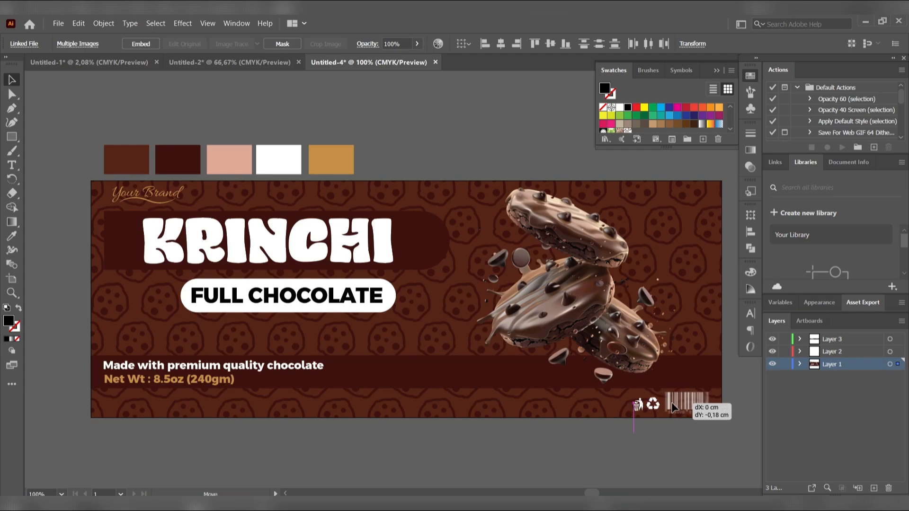
pyautogui.click(670, 460)
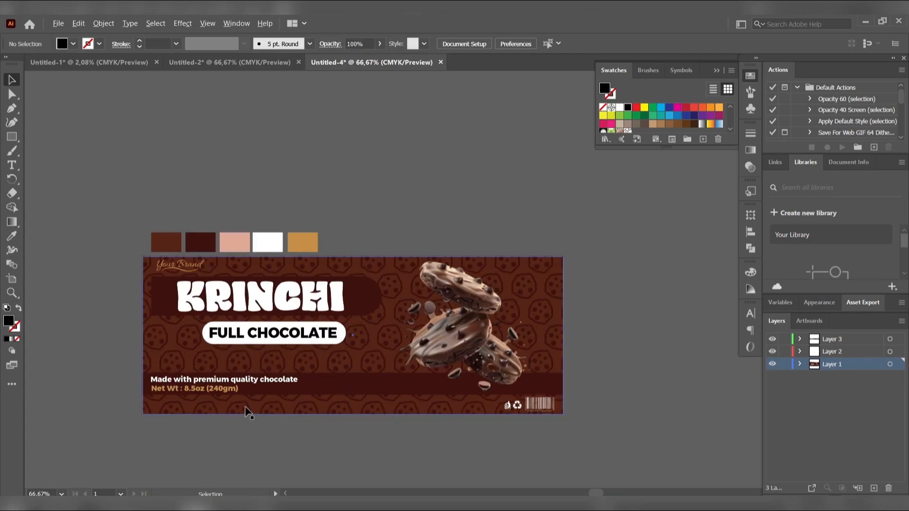
# Shift both product detail lines slightly right within the lower band and nudge the FULL CHOCOLATE text to center it in its band.
pyautogui.hscroll(2, 234, 412)
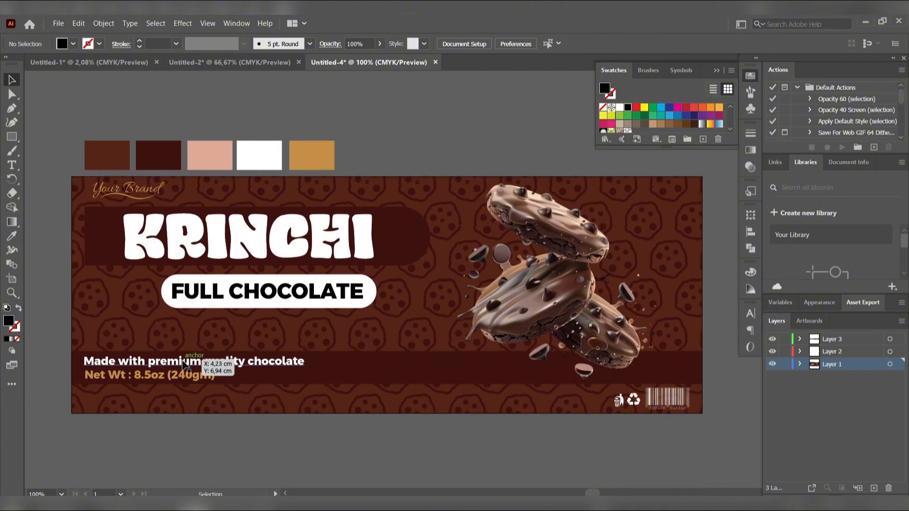
pyautogui.moveTo(187, 363); pyautogui.dragTo(158, 379)
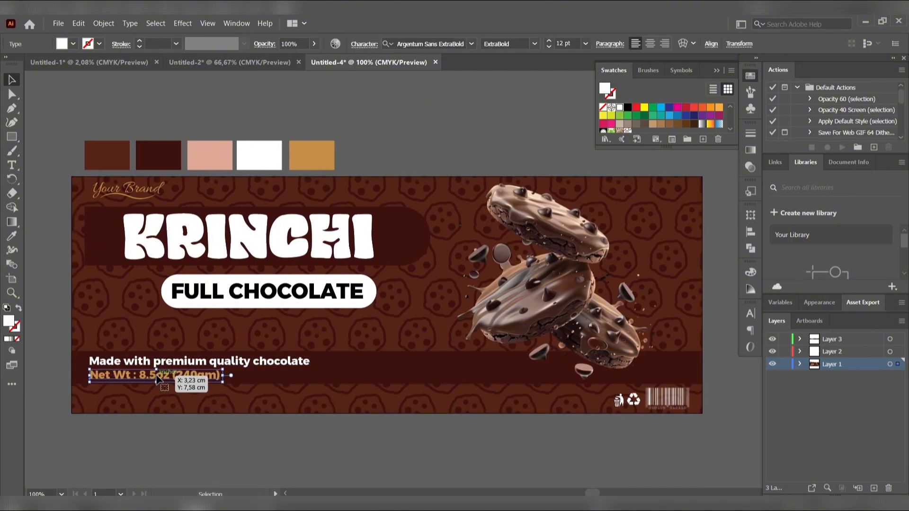
pyautogui.click(184, 436)
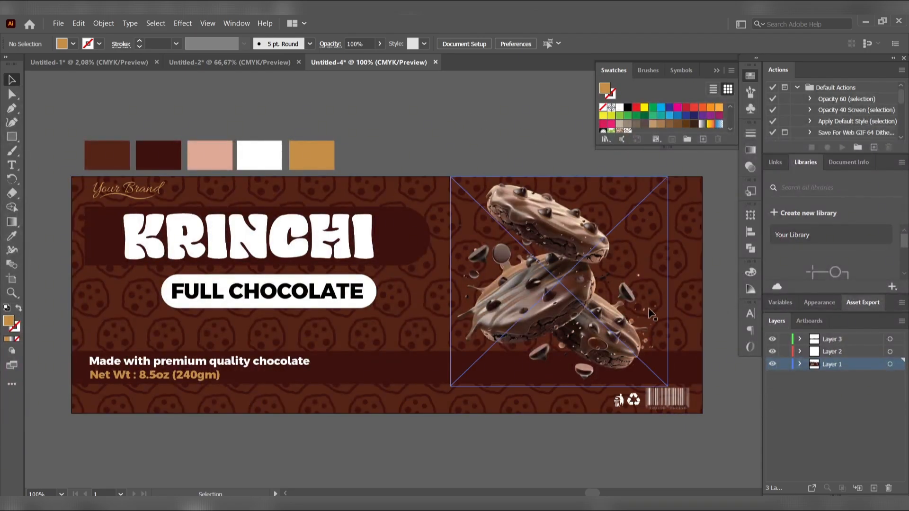
pyautogui.moveTo(355, 294); pyautogui.dragTo(356, 292)
pyautogui.click(538, 139)
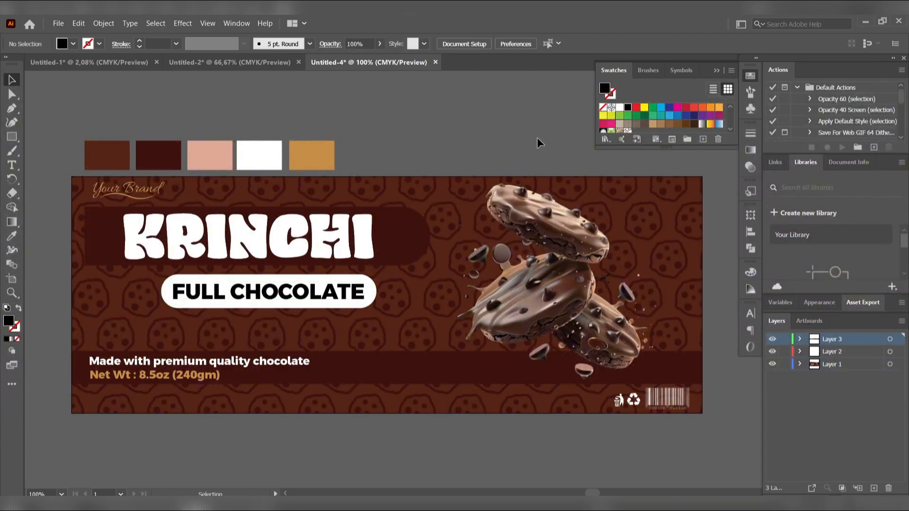
pyautogui.moveTo(538, 140); pyautogui.dragTo(461, 158)
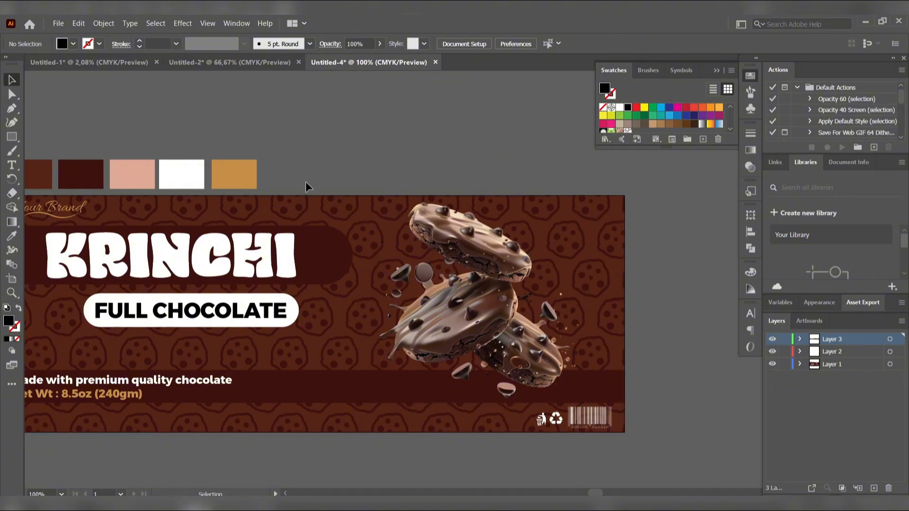
pyautogui.moveTo(306, 194); pyautogui.dragTo(369, 215)
pyautogui.scroll(-1, 316, 192)
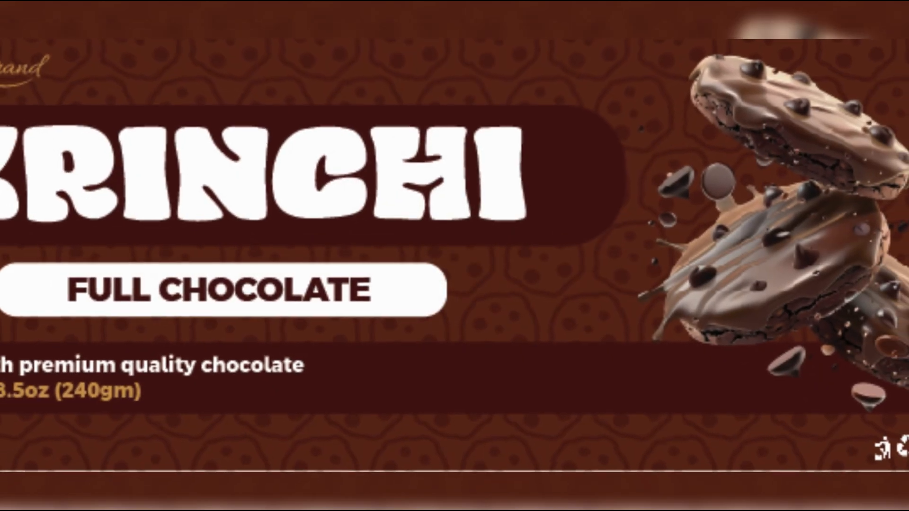